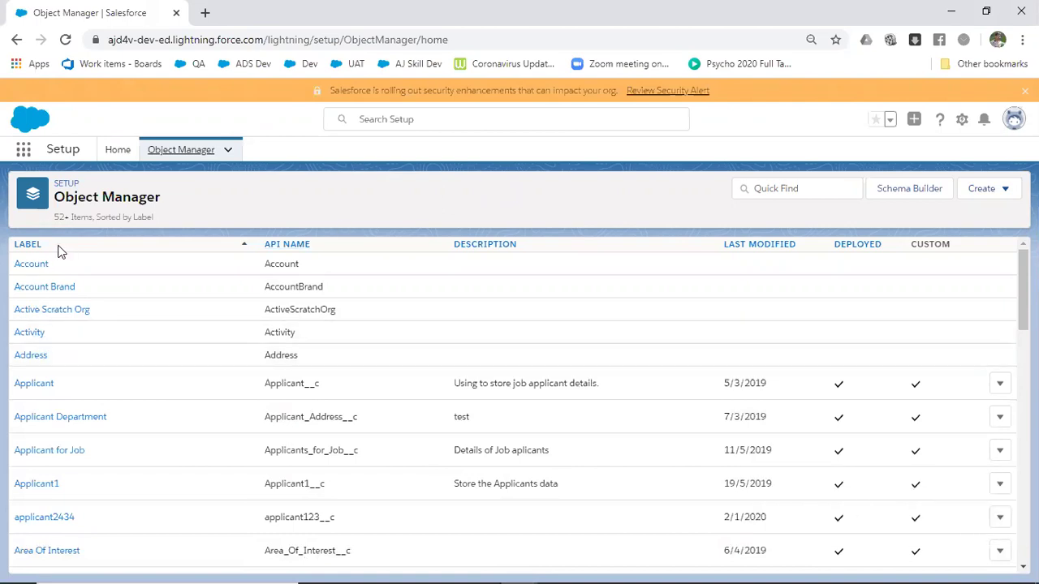
Start a new custom field on the Account object with the Picklist data type
click(41, 265)
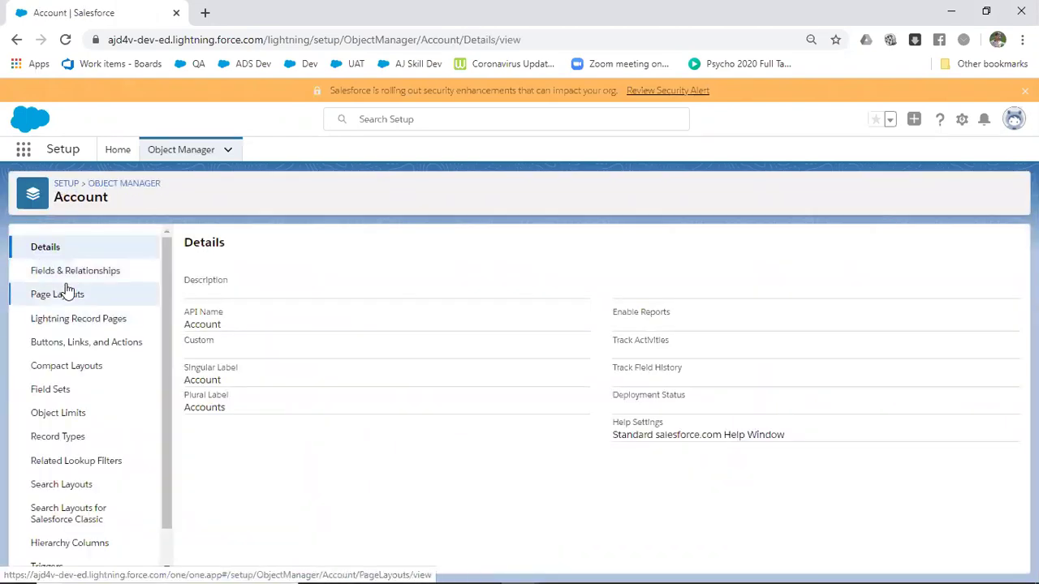
click(66, 276)
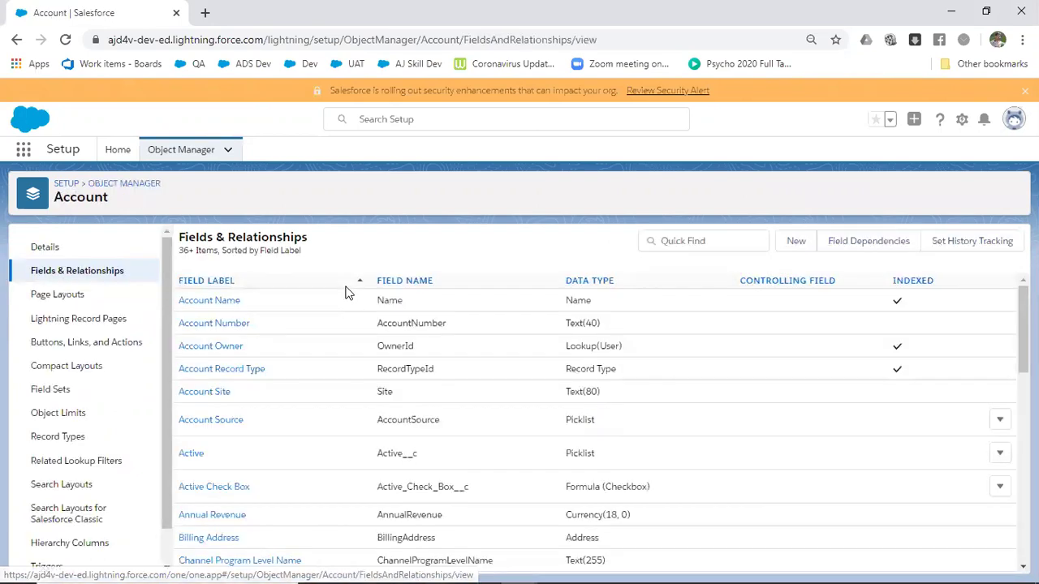
click(797, 240)
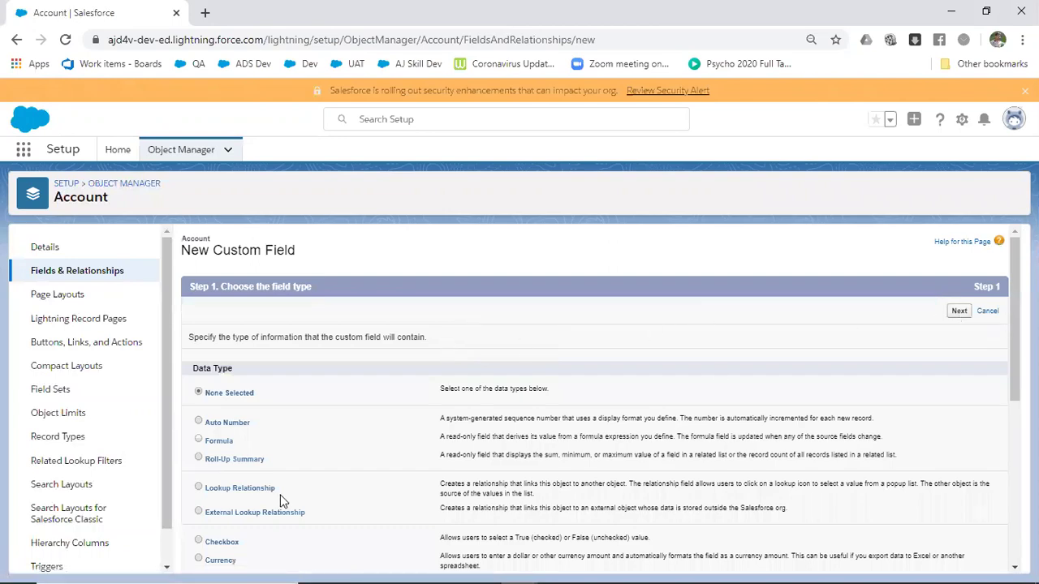
scroll(278, 499, down, 4)
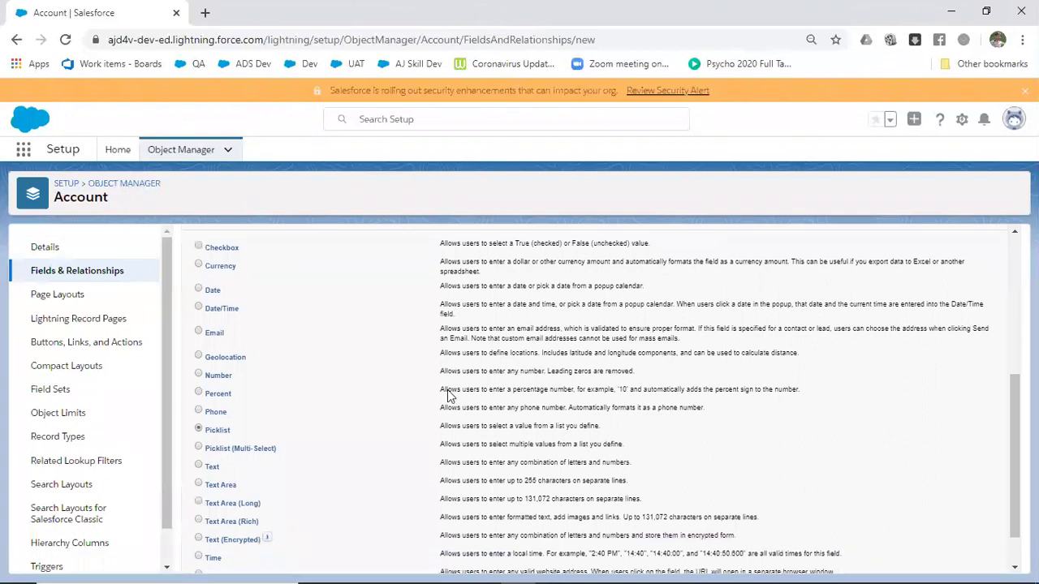
scroll(448, 391, up, 4)
click(959, 312)
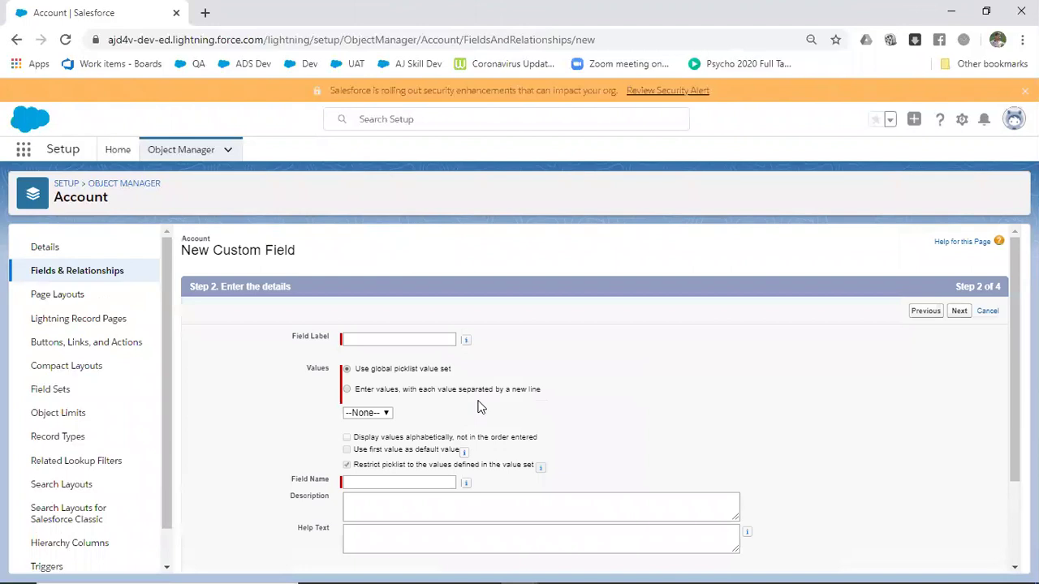
Label the picklist field Type and enter its own values Colors, Animals and Insects on separate lines
click(361, 340)
text(Type)
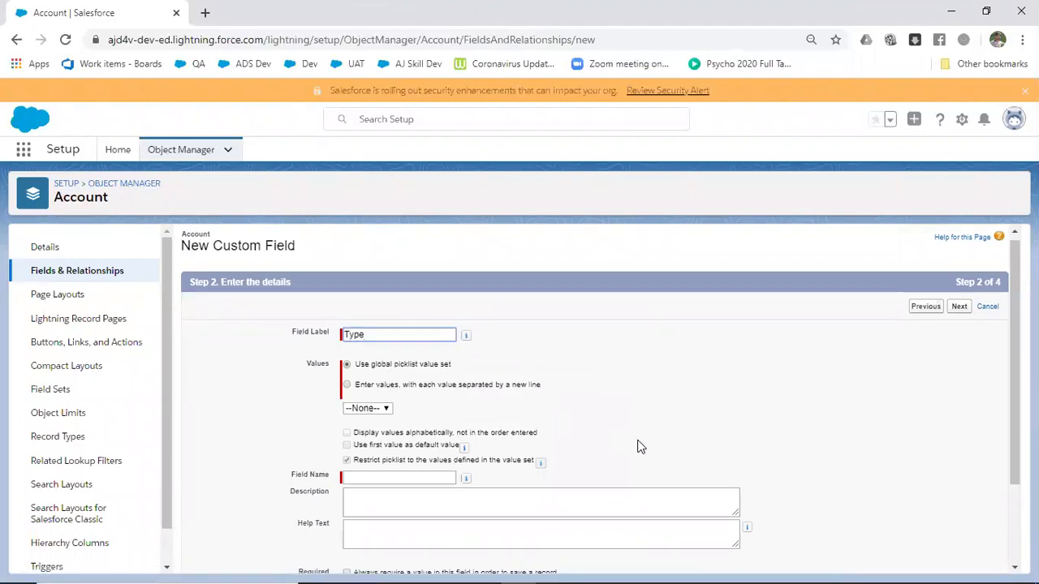
scroll(640, 446, down, 2)
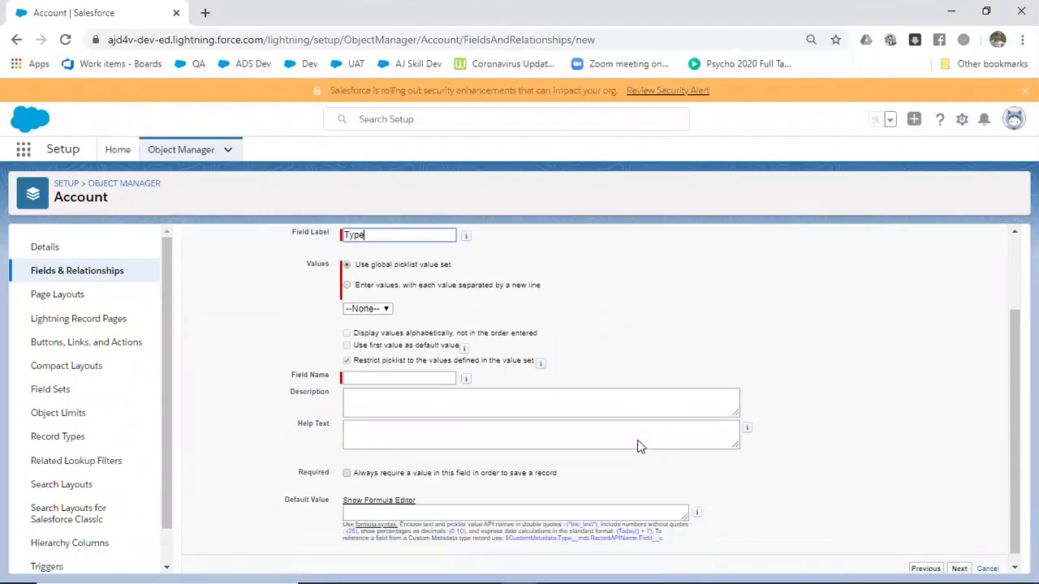
click(368, 288)
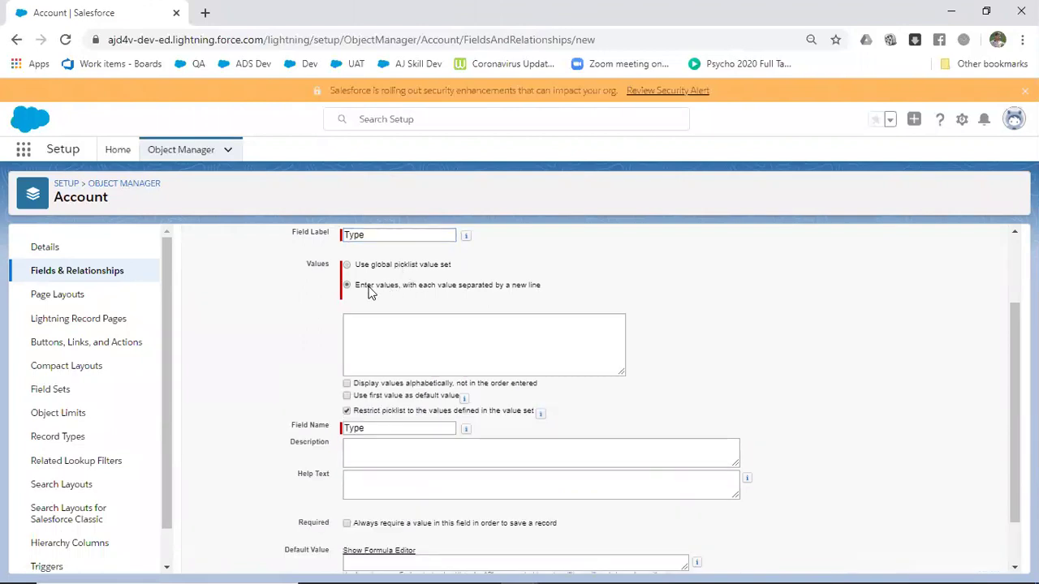
click(375, 321)
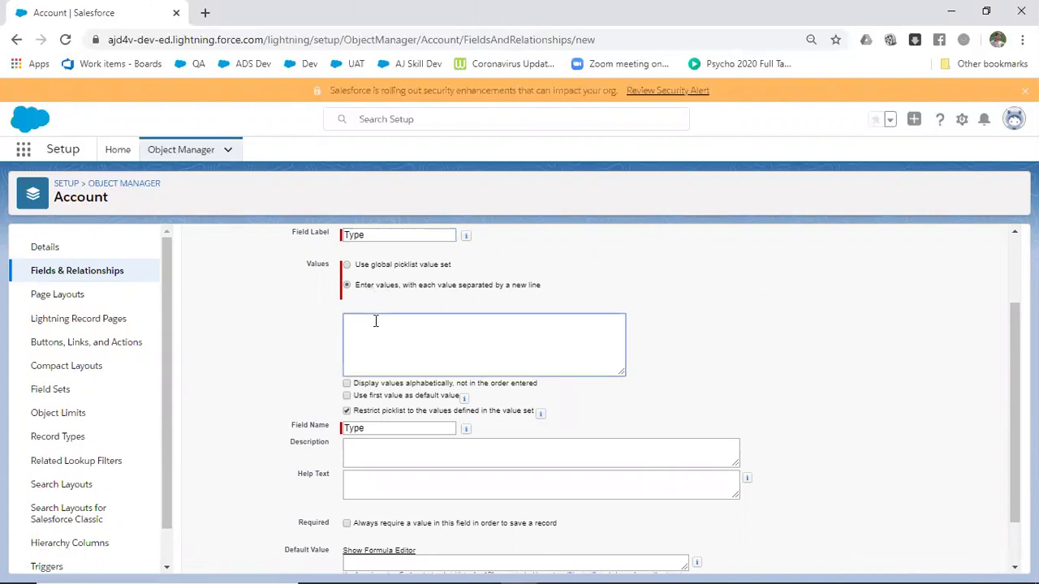
text(Colors )
text(Animals)
scroll(375, 321, down, 2)
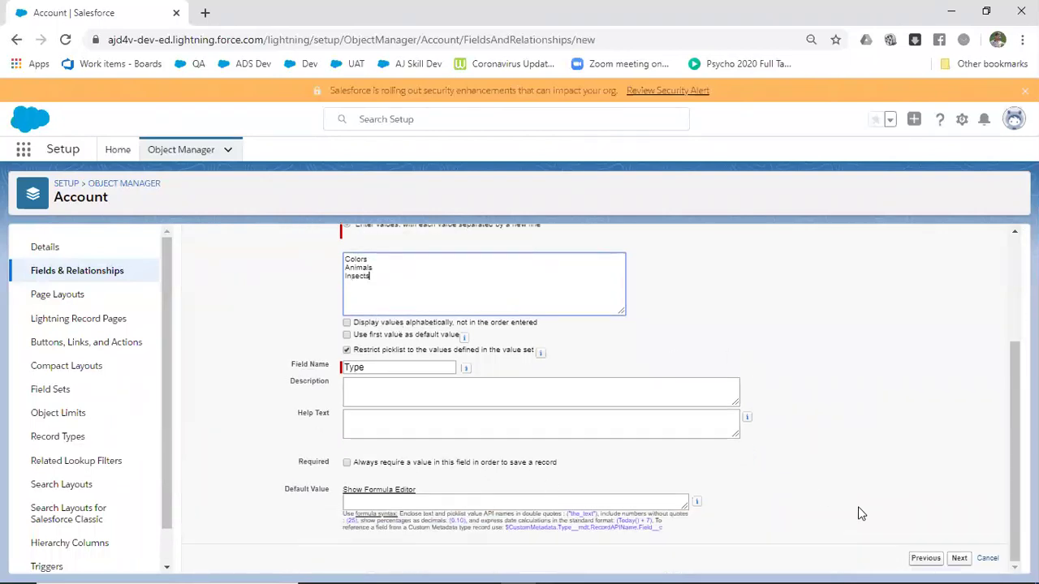
click(958, 559)
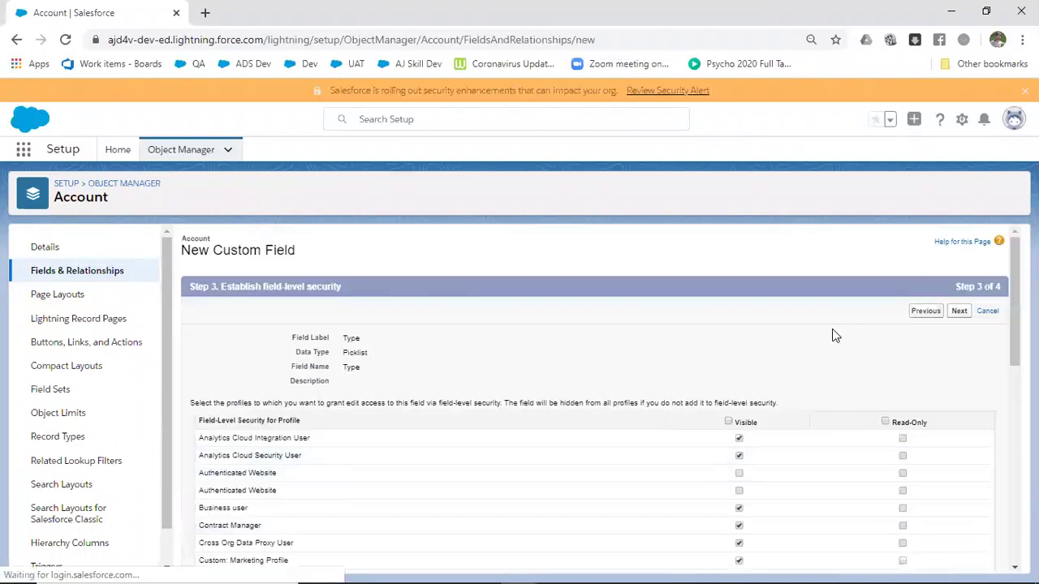
Make the Type field visible to all profiles and save it with every page layout included
click(728, 422)
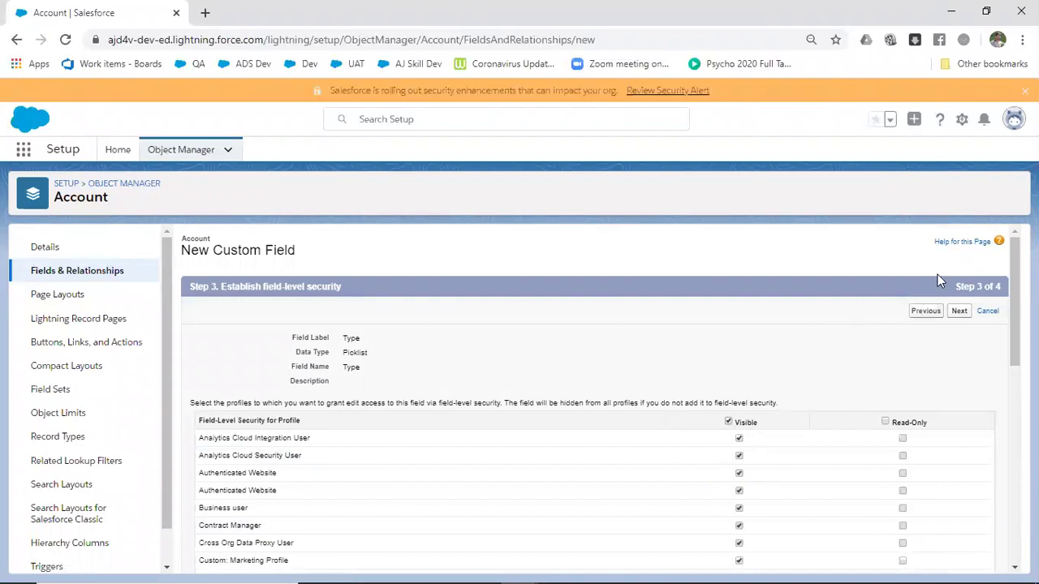
click(958, 313)
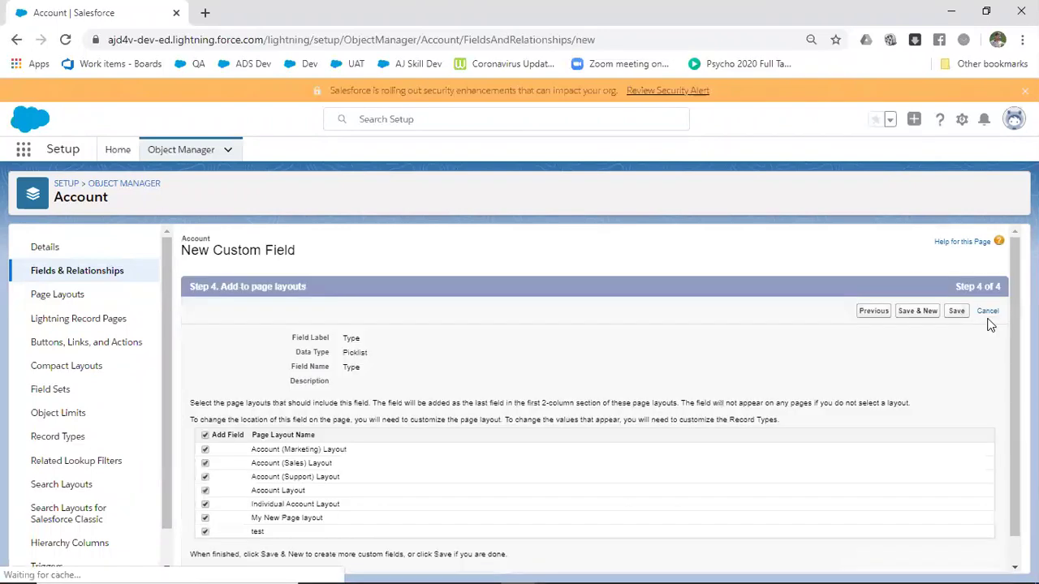
click(957, 315)
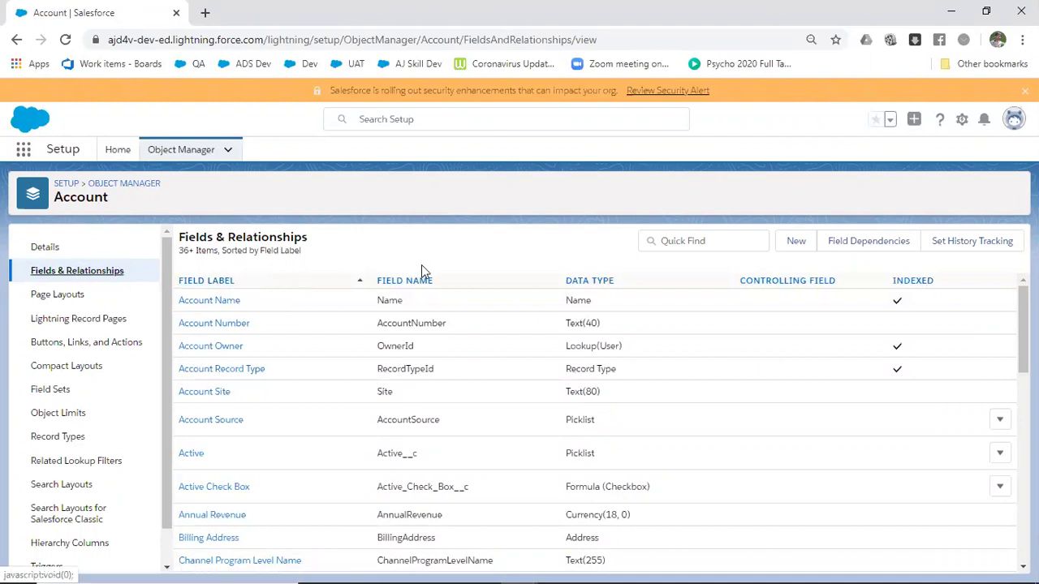
Start a second custom field on the Account object with the Picklist data type
click(791, 244)
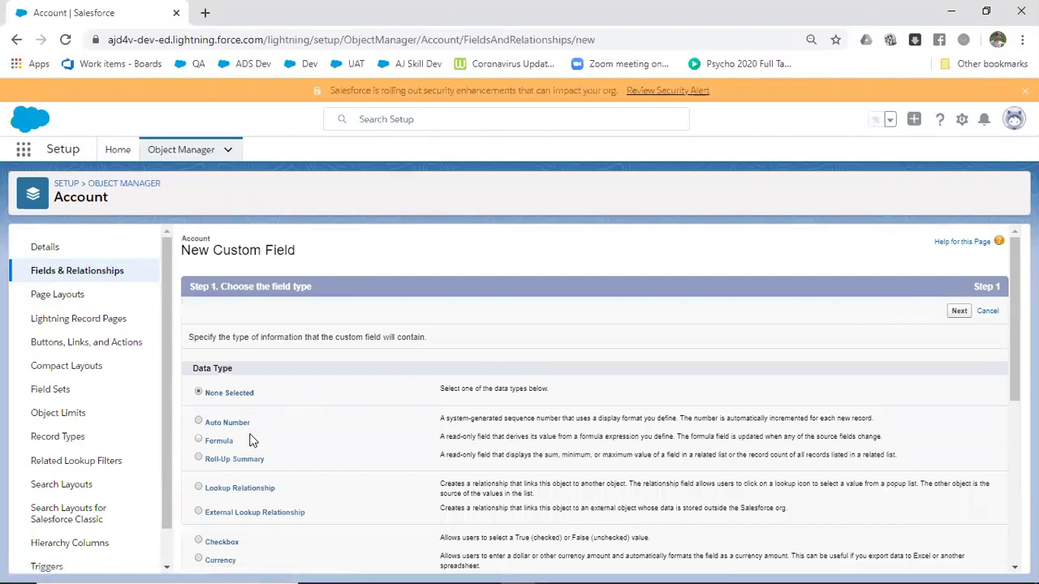
scroll(250, 439, down, 2)
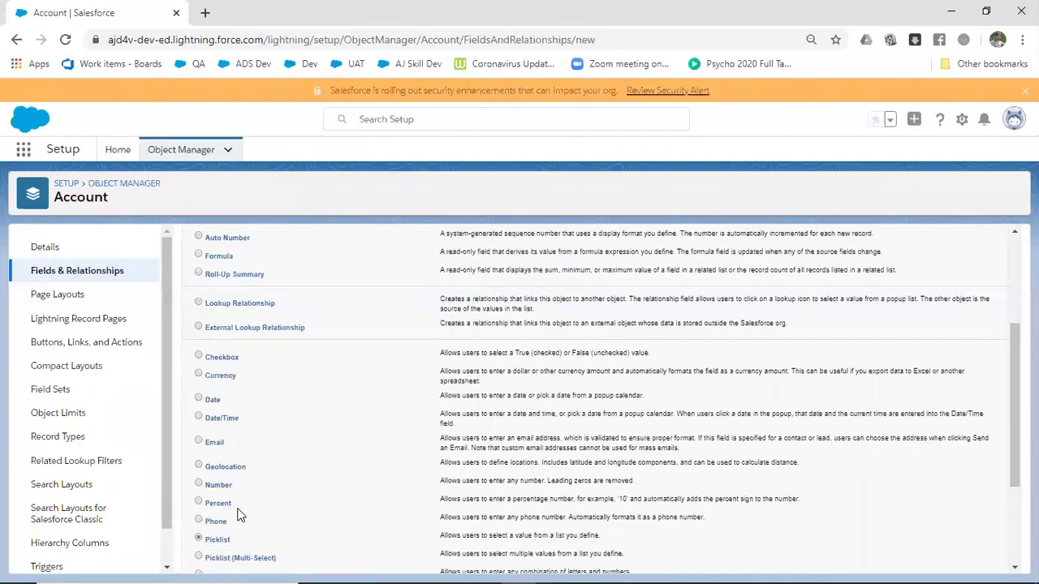
scroll(619, 404, down, 2)
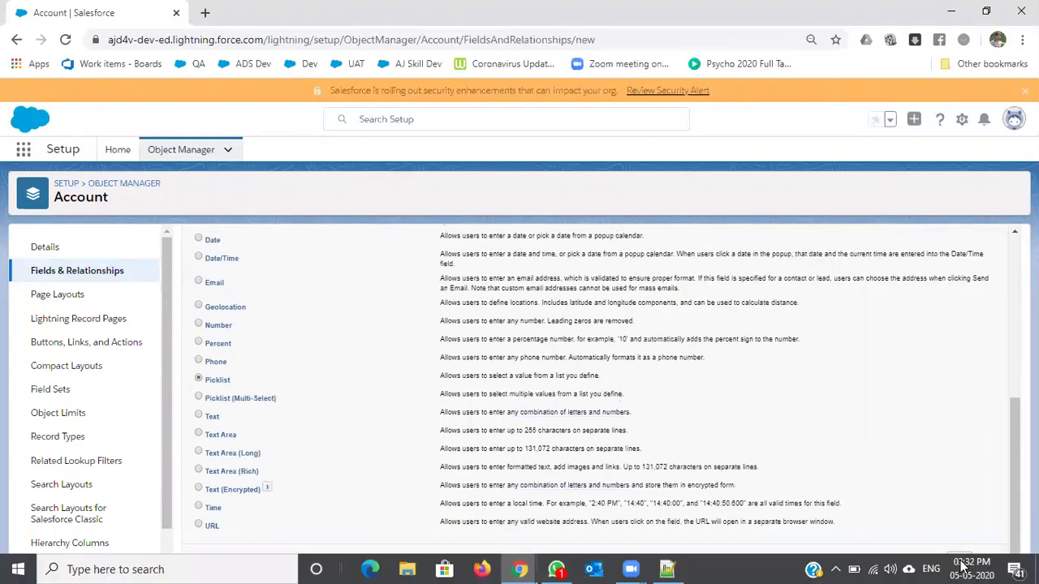
click(960, 560)
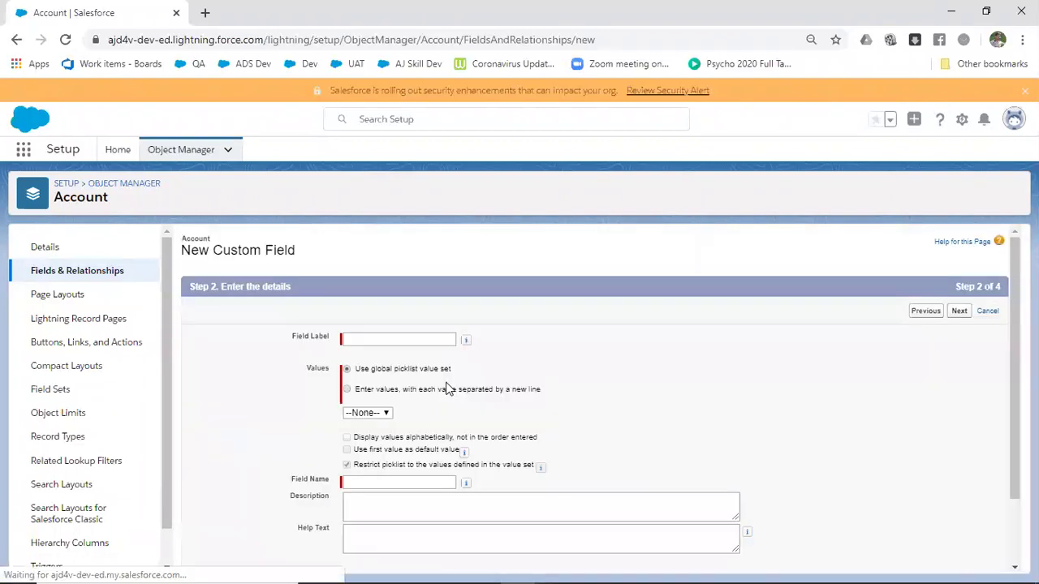
Set the new picklist field's label to Sub Types
click(365, 341)
text(Su)
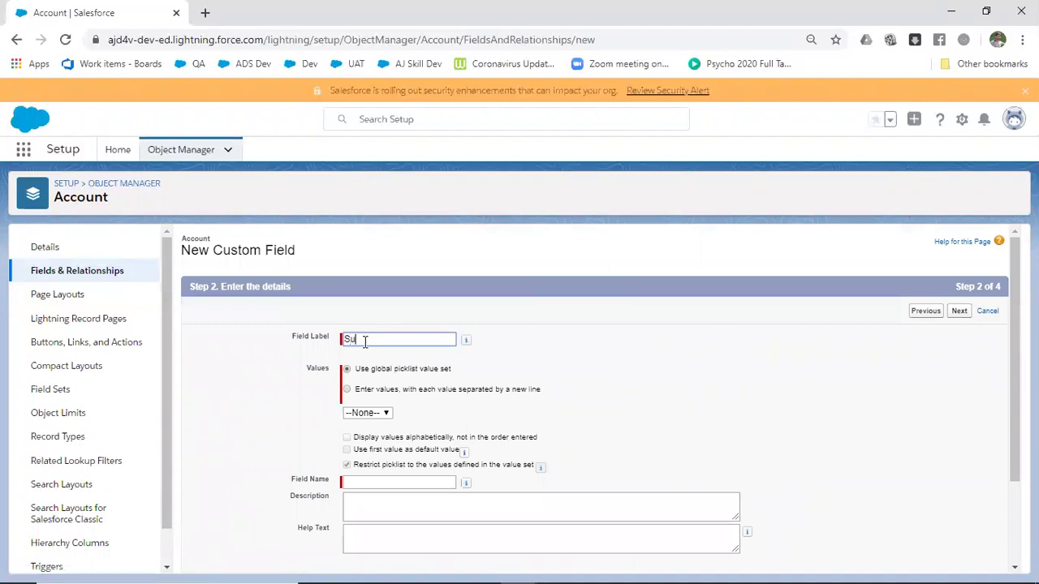
text(b types)
click(367, 341)
key(BackSpace)
text(Types)
scroll(503, 369, down, 1)
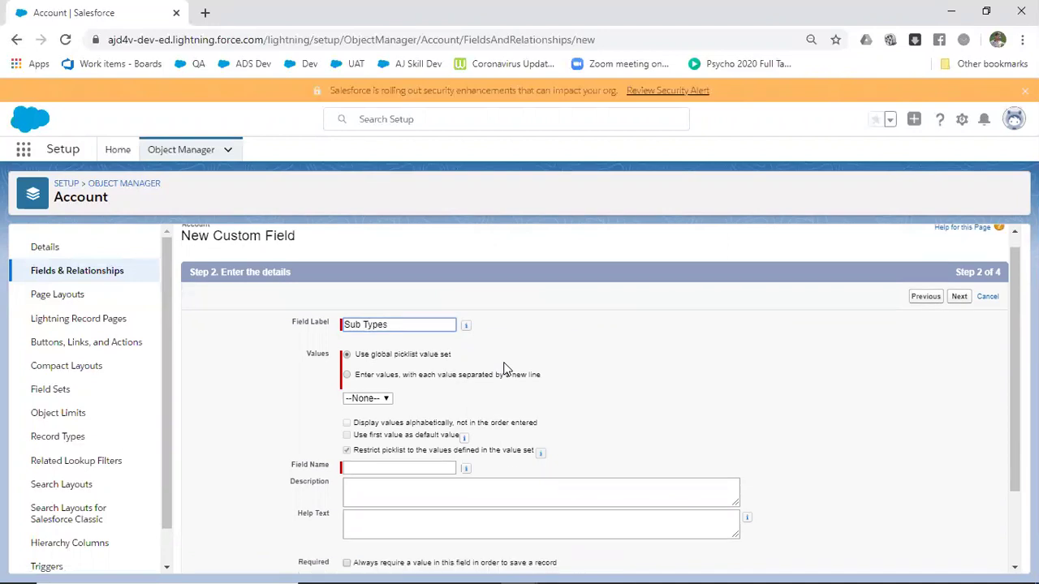
Enter the Sub Types picklist values Red, Green, Yellow, Cat, Dog, Cow, Butterfly and Ant on separate lines
click(347, 316)
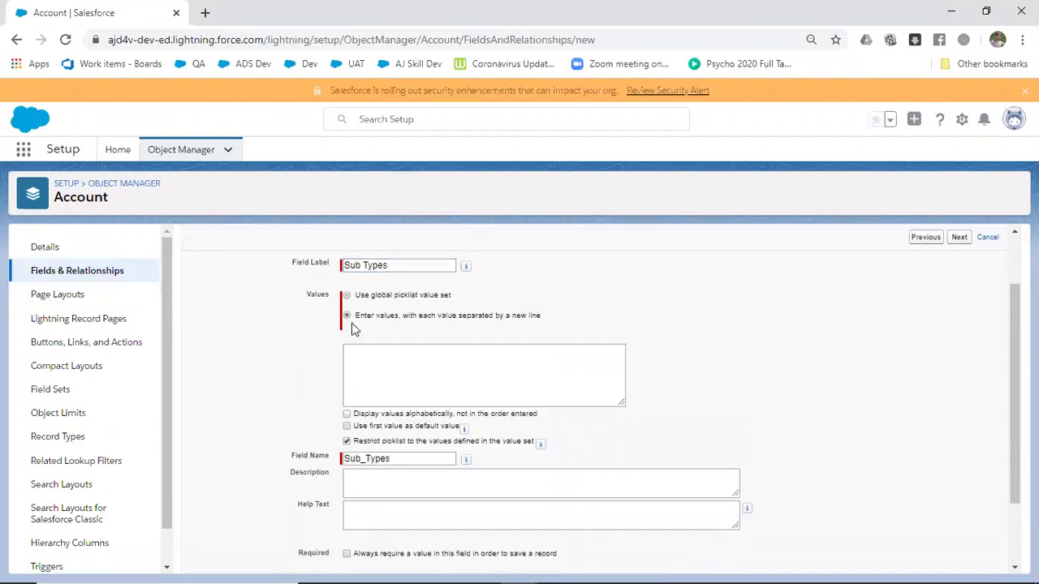
click(371, 366)
text(Red)
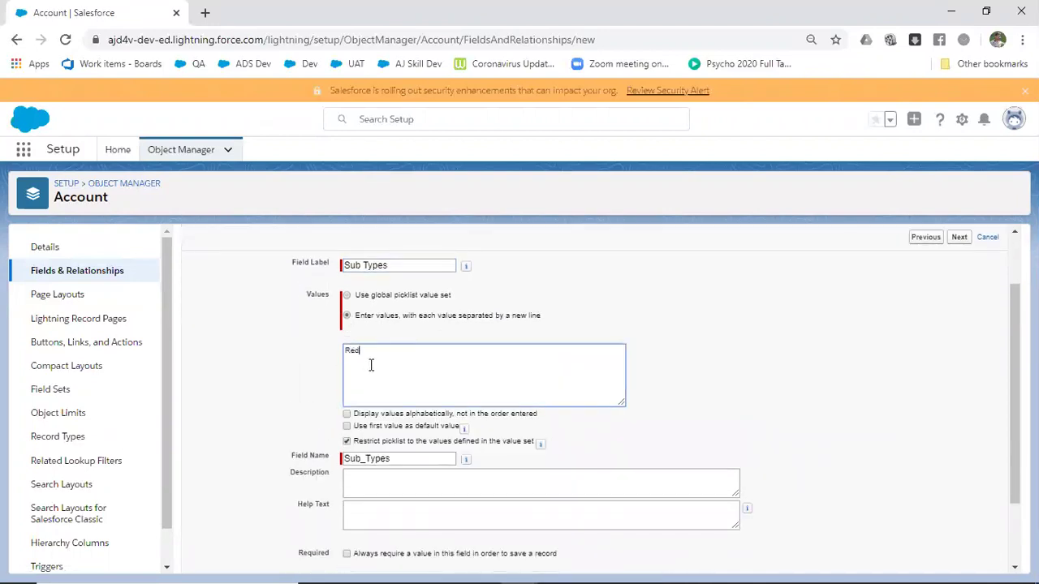
text(Green Yellow Cal G)
key(BackSpace)
key(BackSpace)
text(Dog Cow)
text( Butte)
text(rfly)
key(Return)
text(Ant)
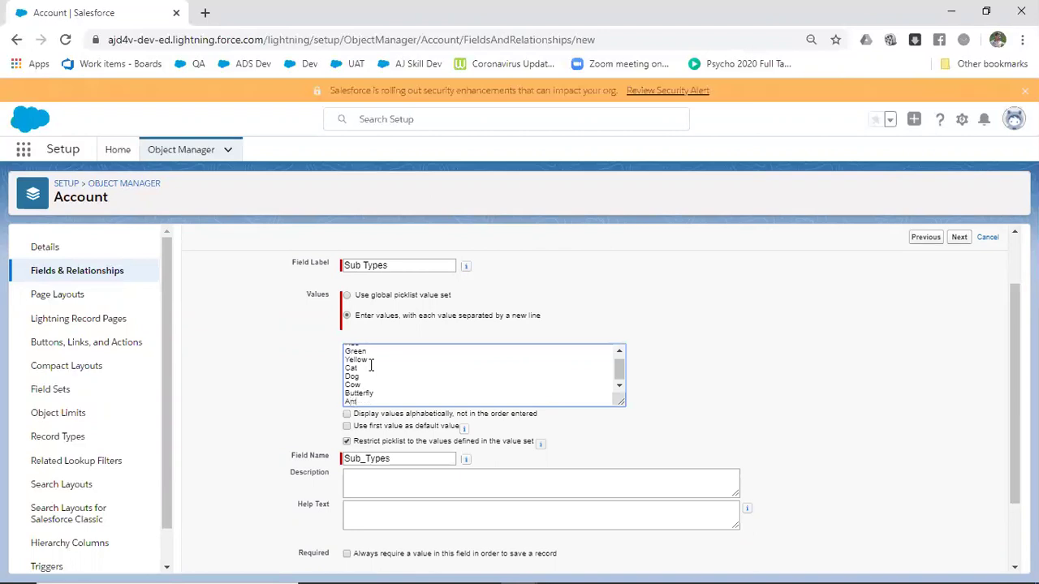
scroll(750, 357, down, 1)
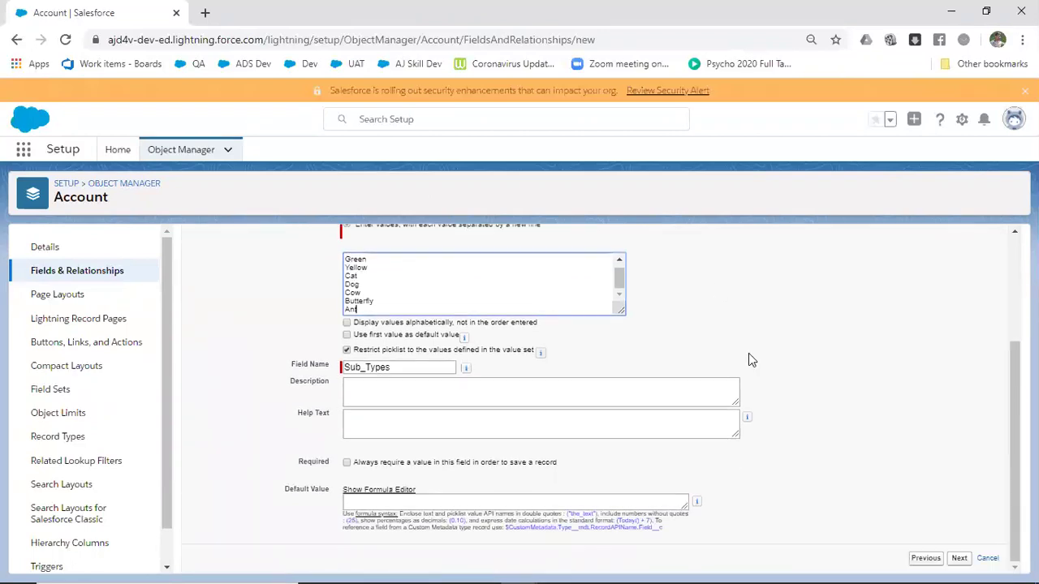
click(960, 558)
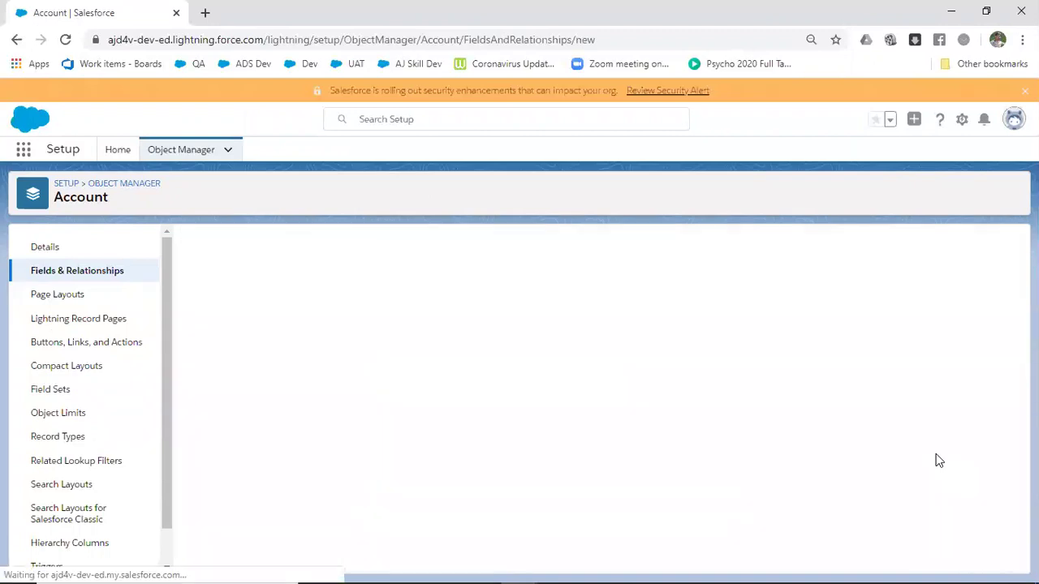
Make the Sub Types field visible to all profiles and save it with every page layout included
click(728, 421)
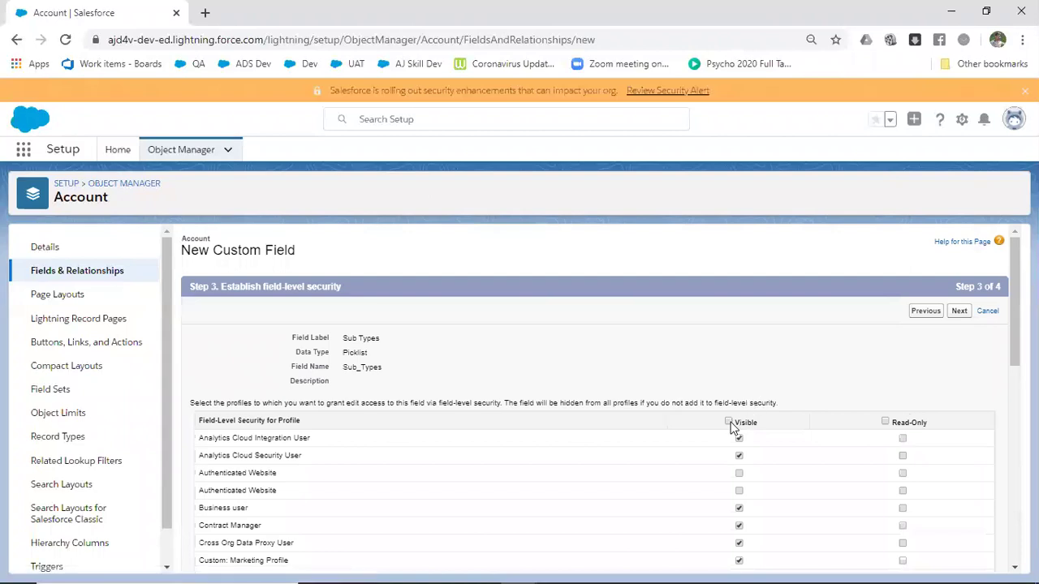
click(960, 311)
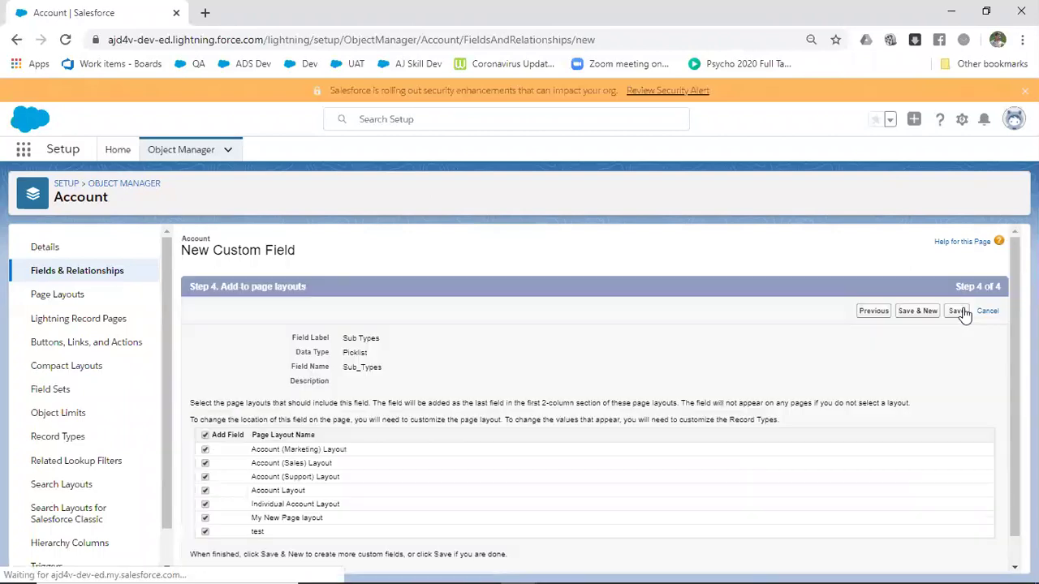
click(956, 312)
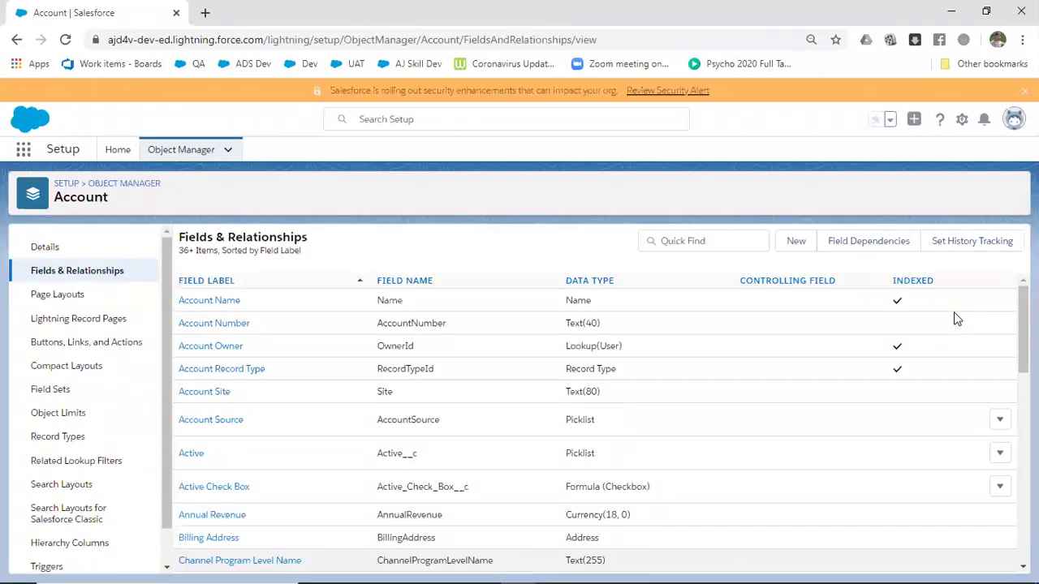
Search the available apps and items for account and open the Accounts list
click(23, 151)
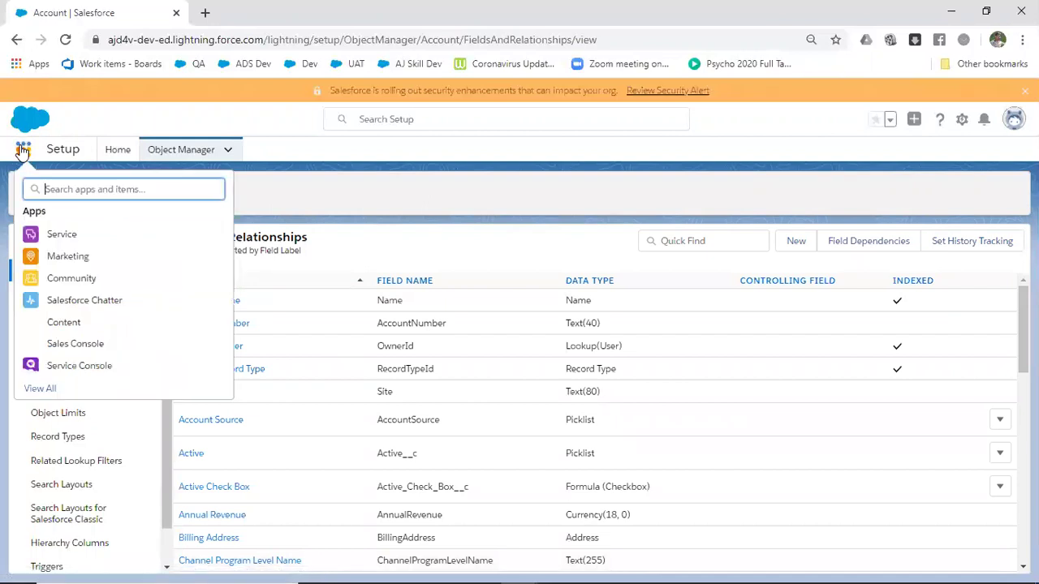
text(account)
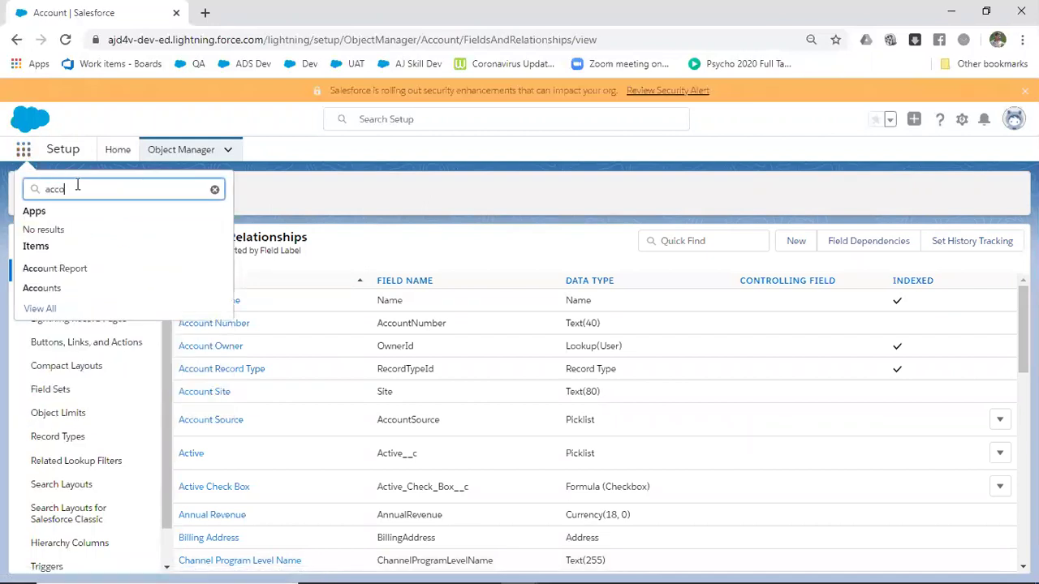
click(47, 290)
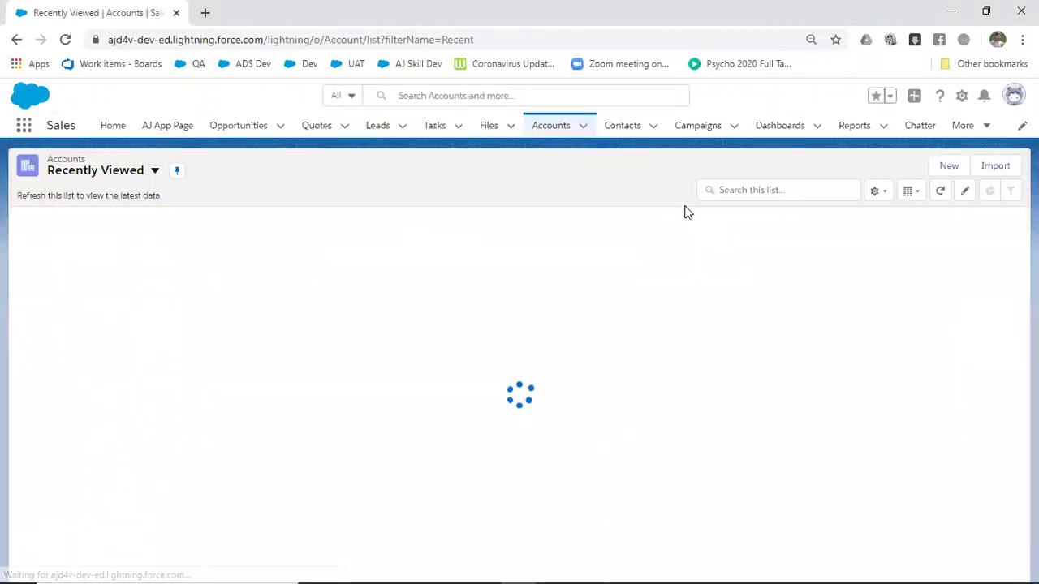
Start a new account with the Individual Account record type and fill in the account name
click(949, 167)
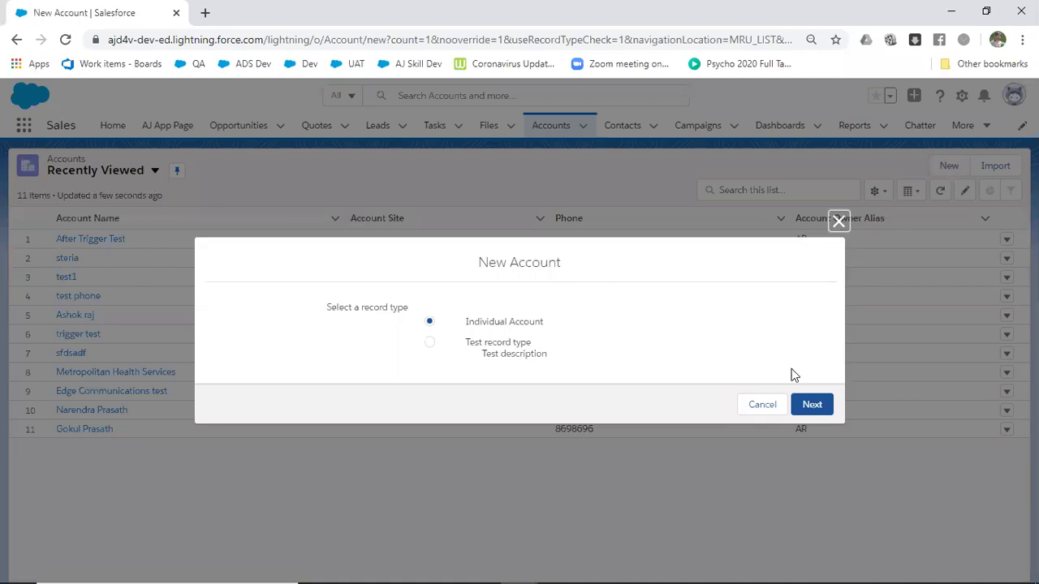
click(810, 405)
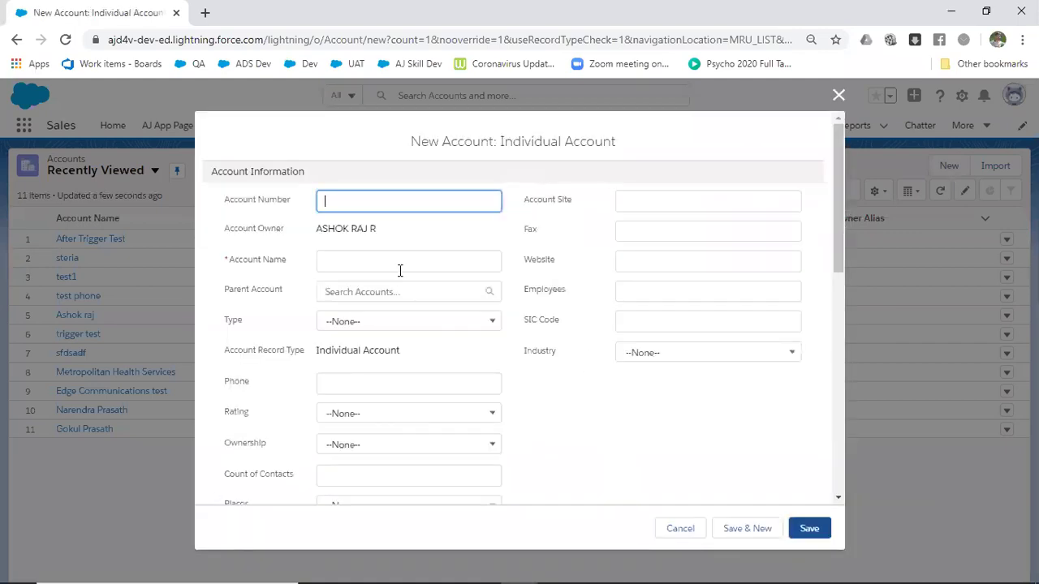
click(399, 269)
text(ashok)
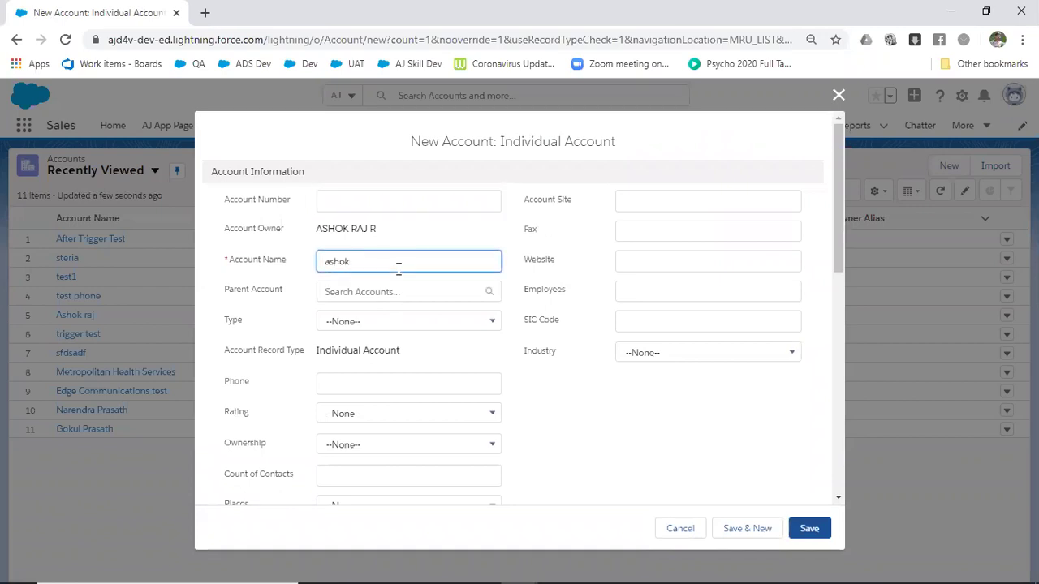
scroll(398, 268, down, 2)
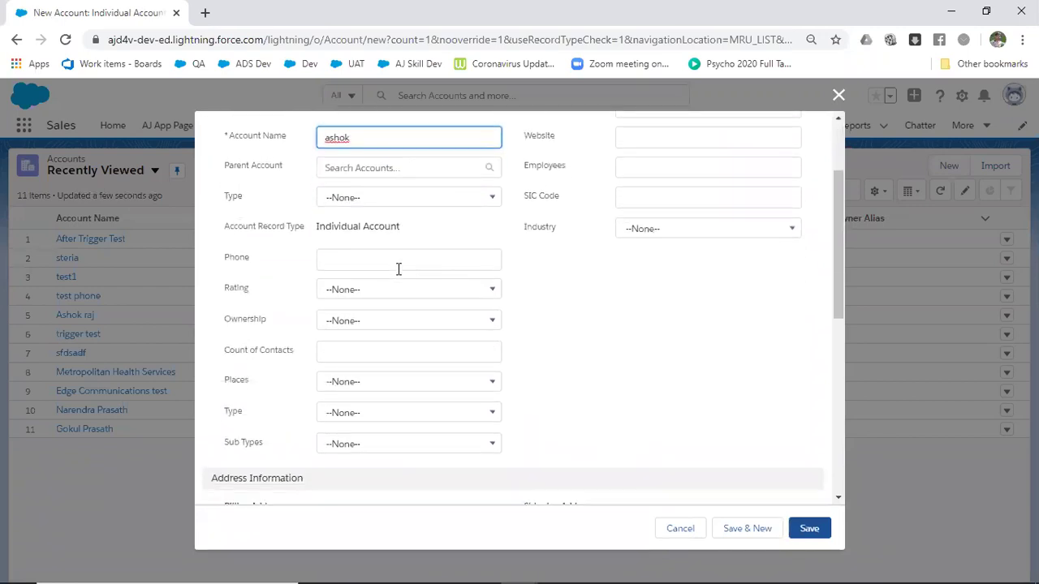
Set the custom Type picklist to Colors in the new account form and examine the choices offered in Sub Types
click(365, 206)
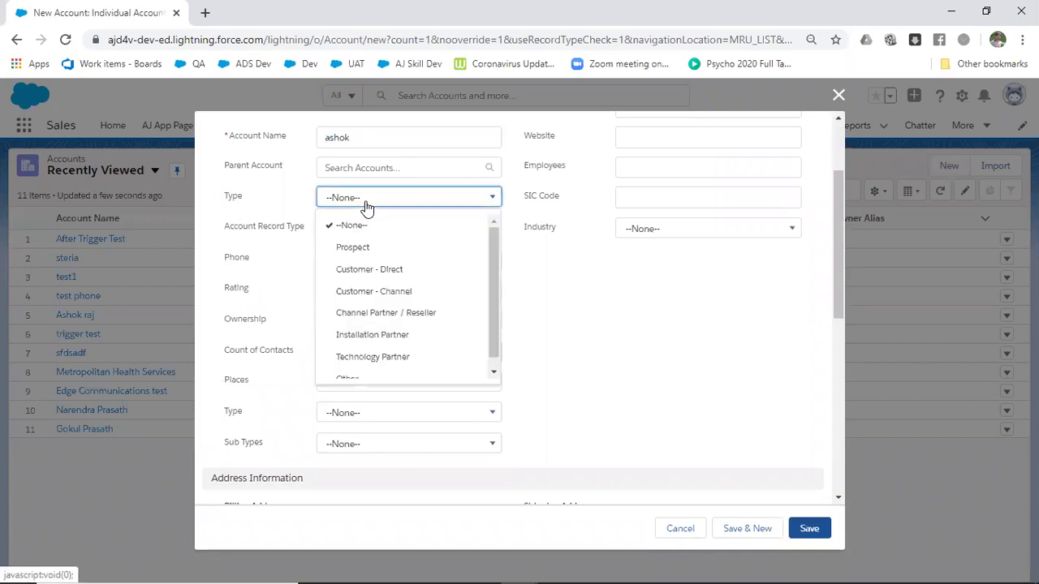
click(365, 206)
scroll(429, 318, down, 4)
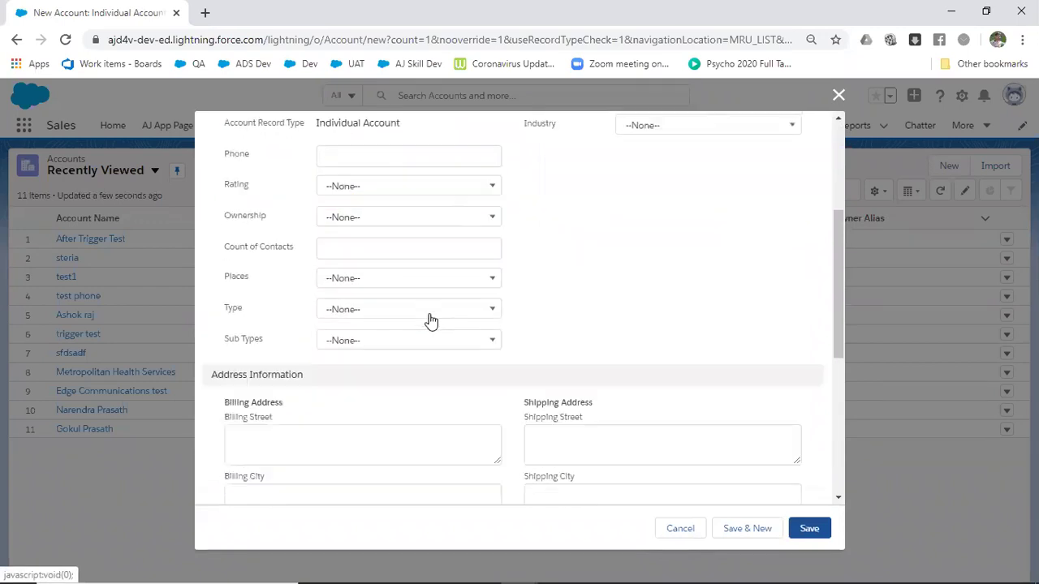
click(350, 203)
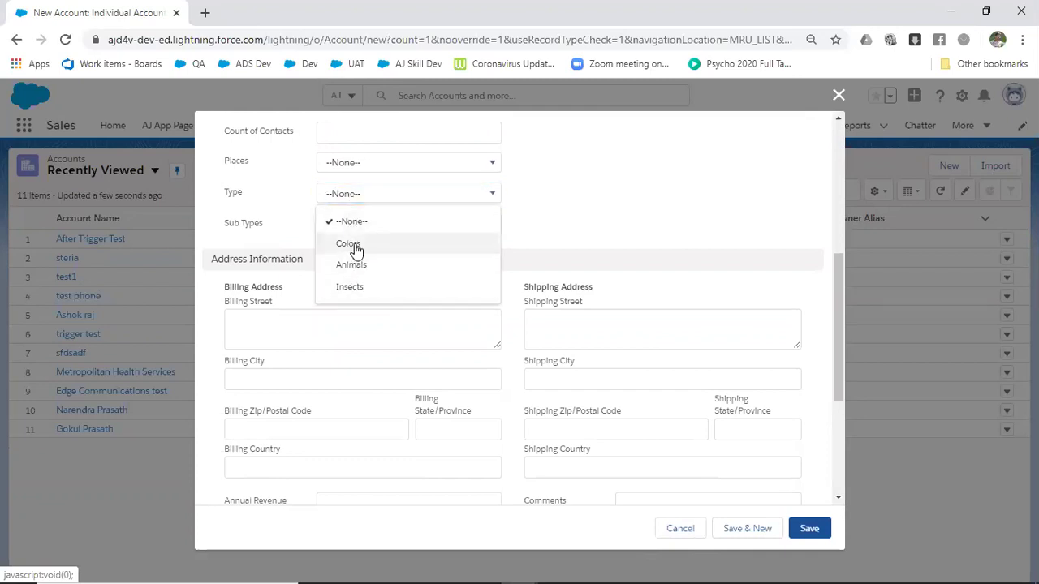
click(349, 244)
click(354, 229)
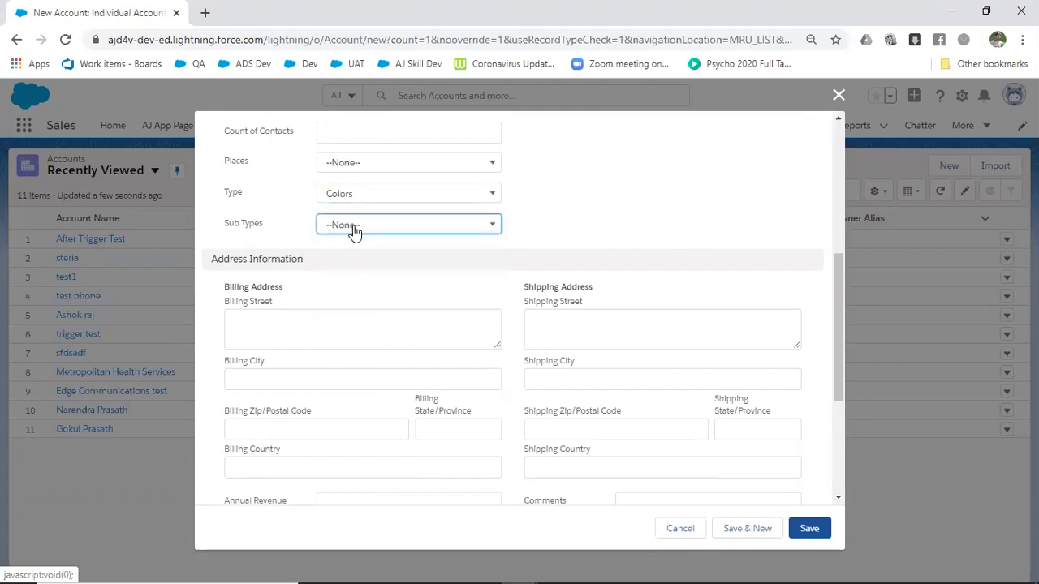
scroll(371, 349, down, 1)
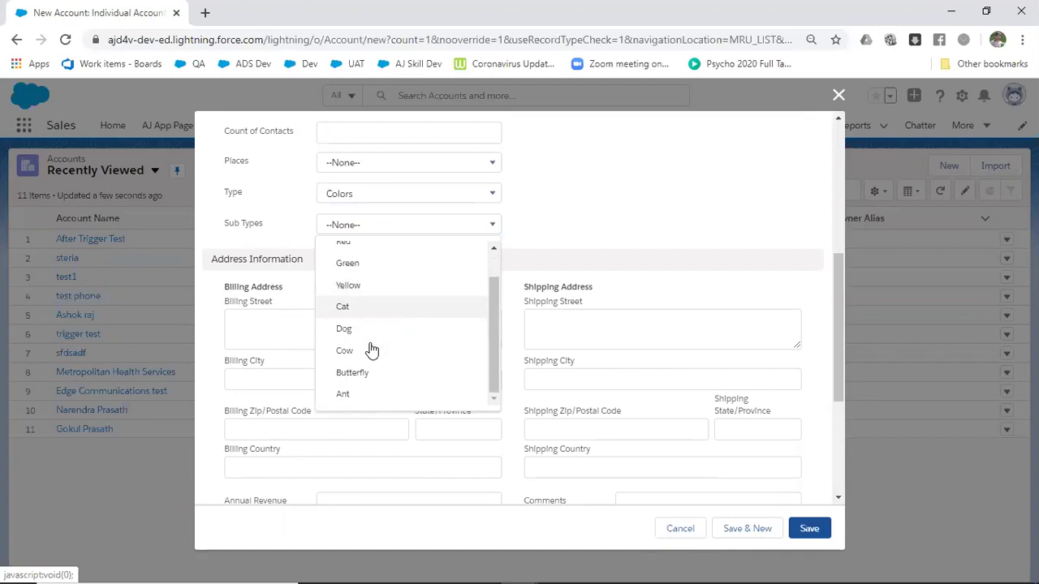
scroll(371, 349, up, 1)
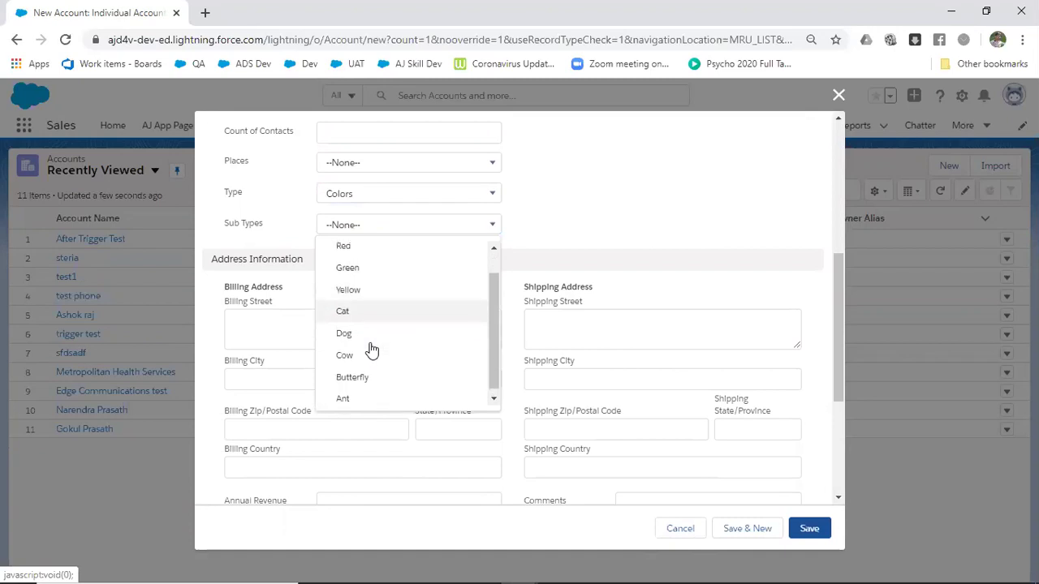
click(548, 212)
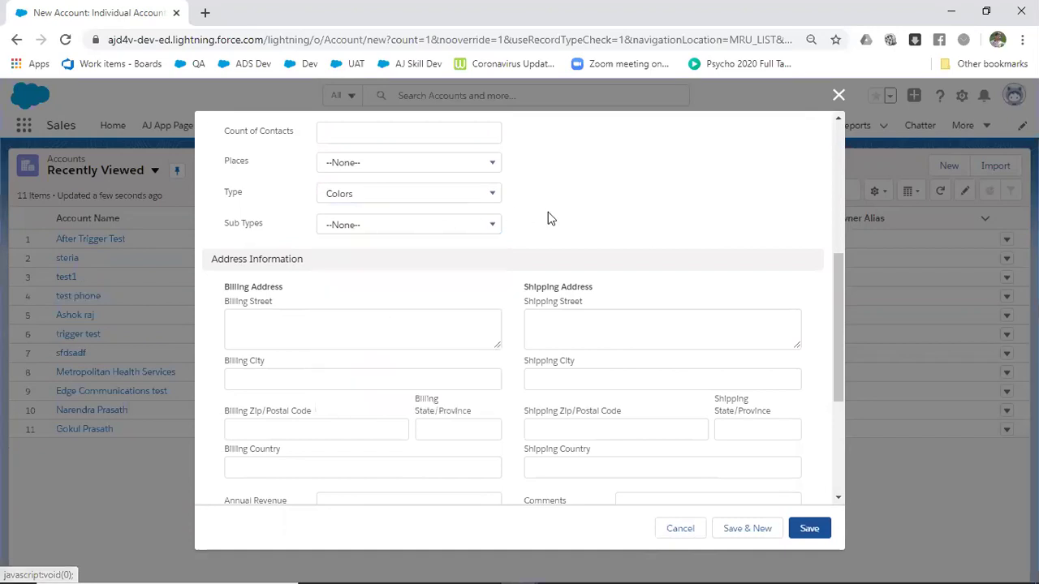
click(422, 228)
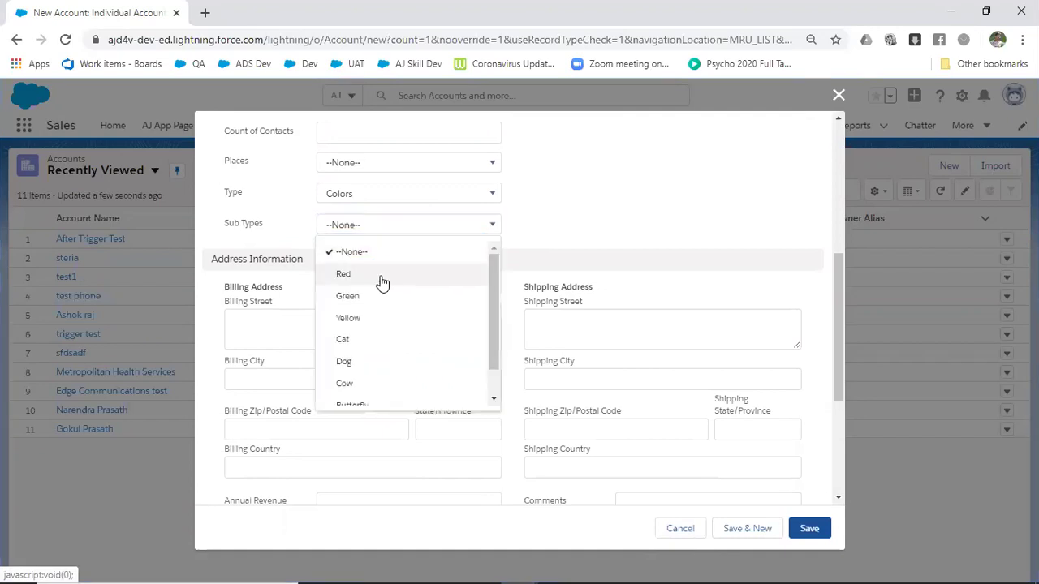
click(351, 252)
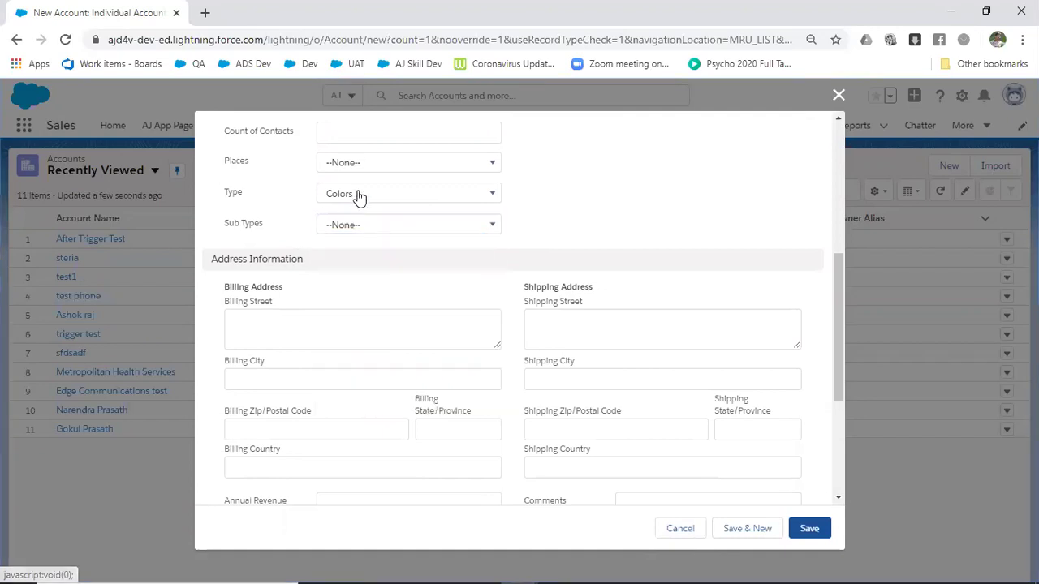
Change the custom Type to Animals, check the Sub Types choices, and close the new account form without saving
click(360, 198)
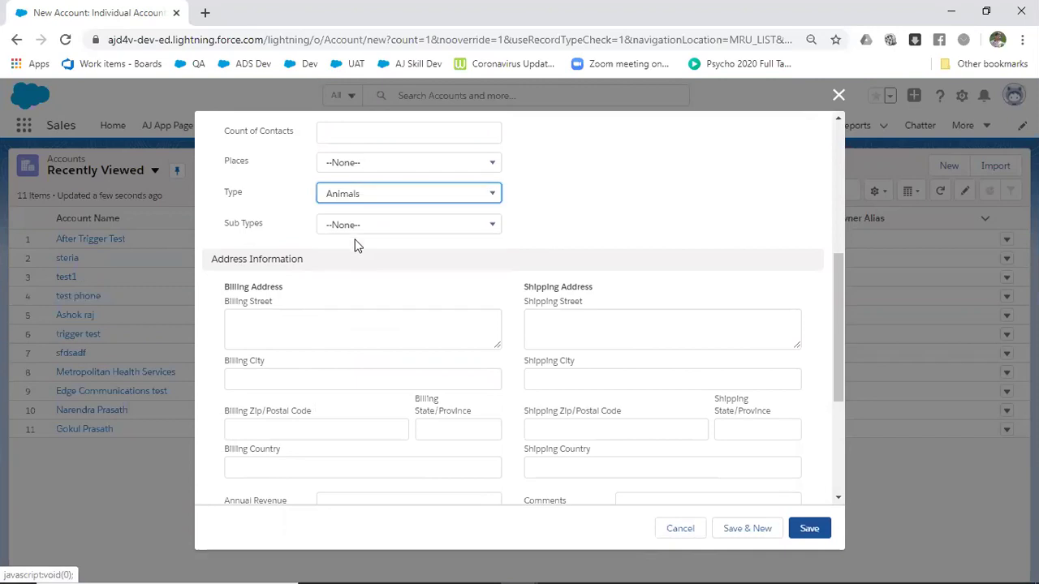
click(355, 234)
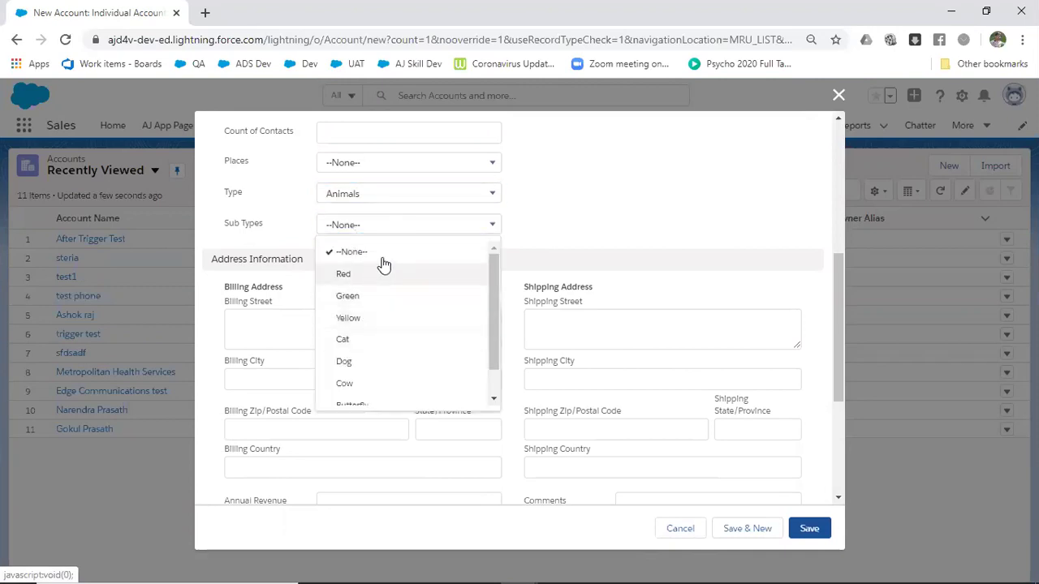
click(836, 97)
Open the Account object's field dependencies in Setup and start a new field dependency
click(963, 99)
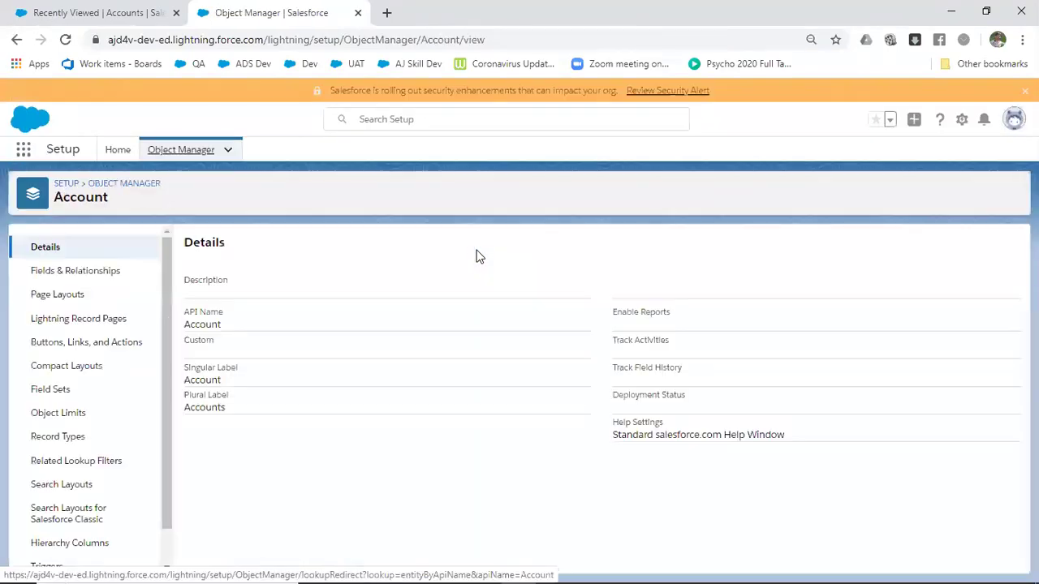
click(110, 274)
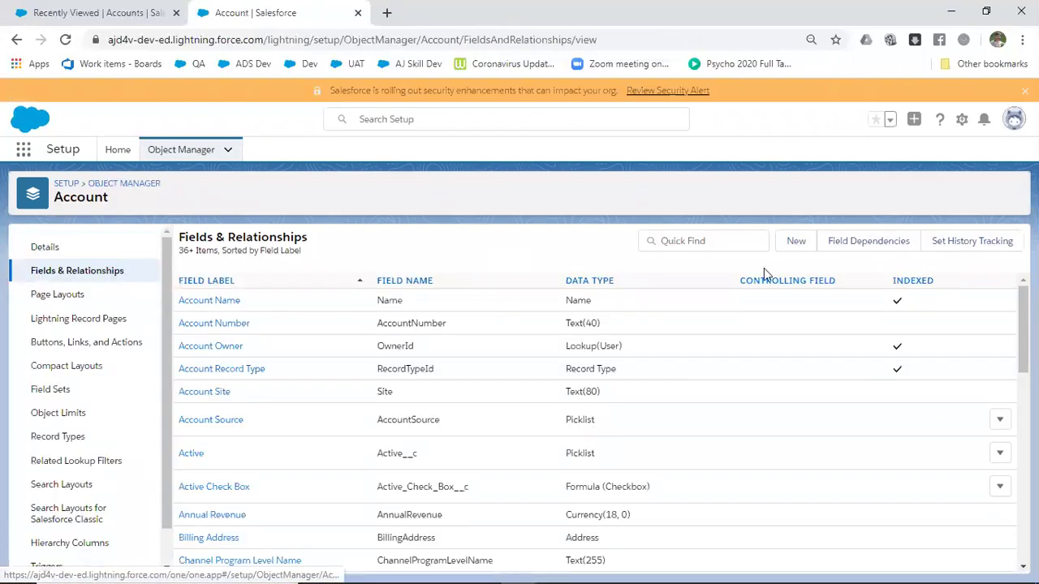
click(859, 244)
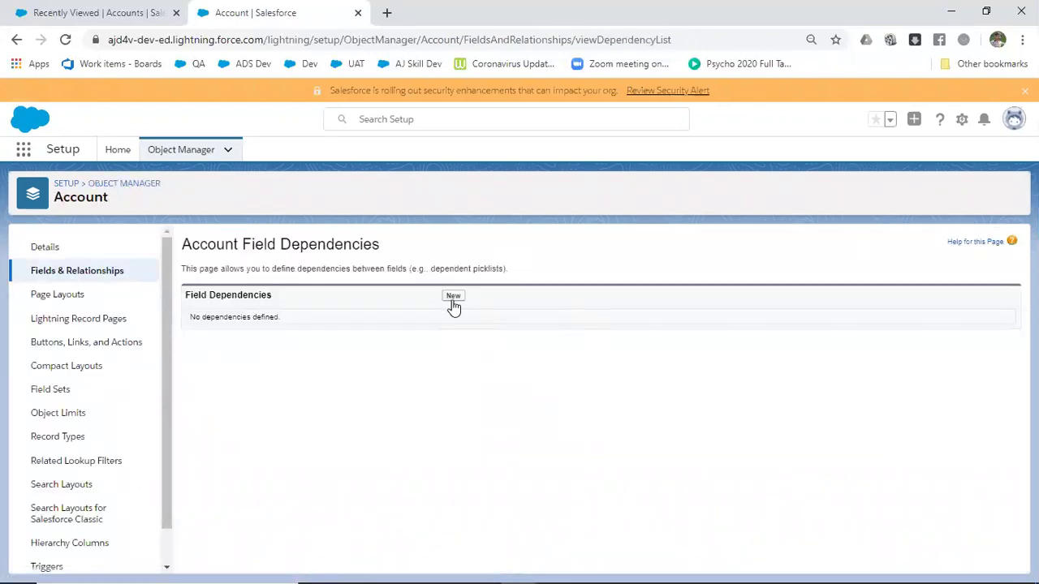
click(453, 297)
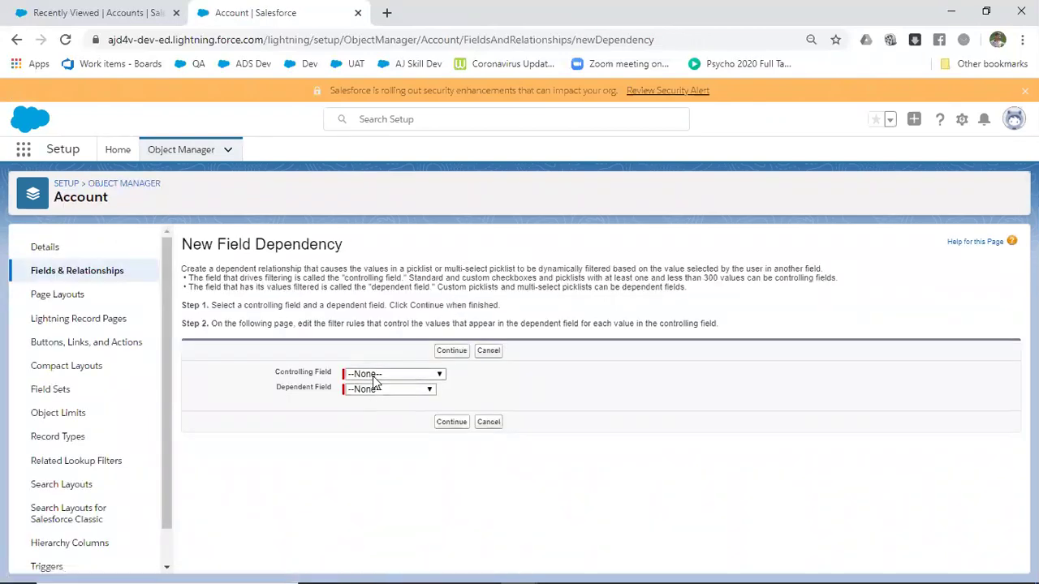
Choose the custom Type field as controlling field and Sub Types as dependent field, and continue to the value mapping
click(374, 375)
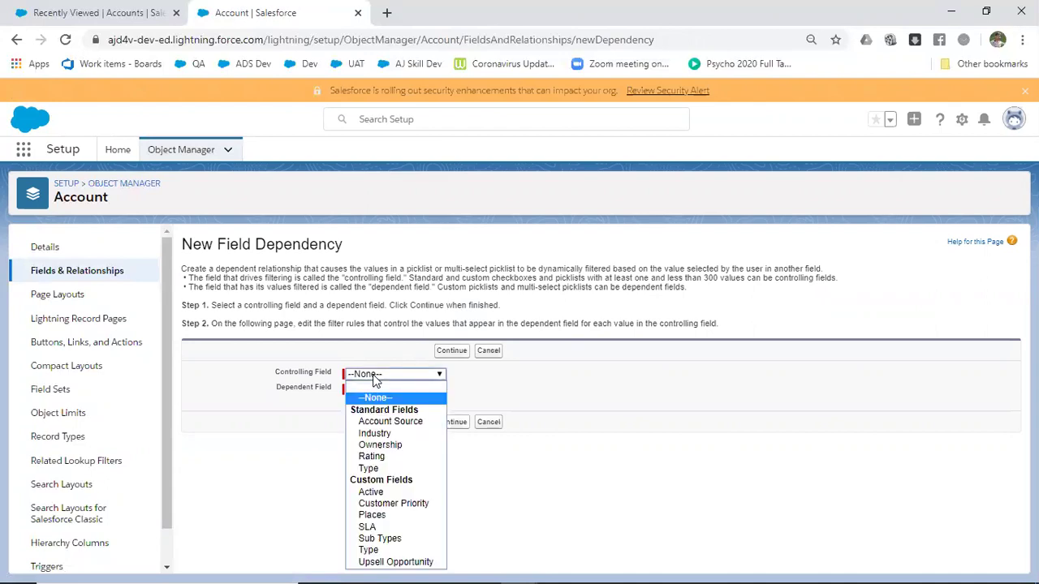
key(t)
key(t)
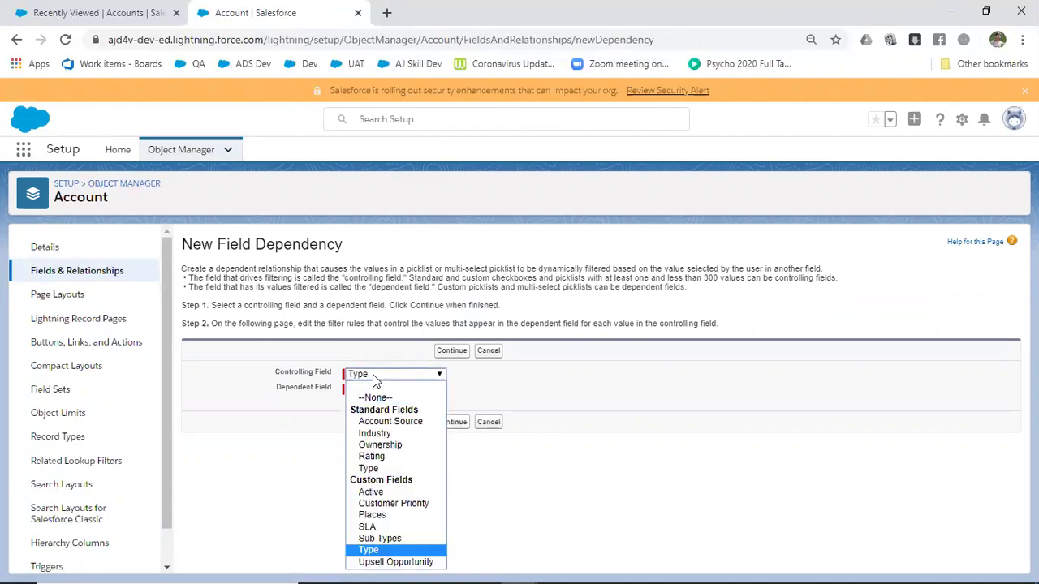
key(Return)
click(375, 390)
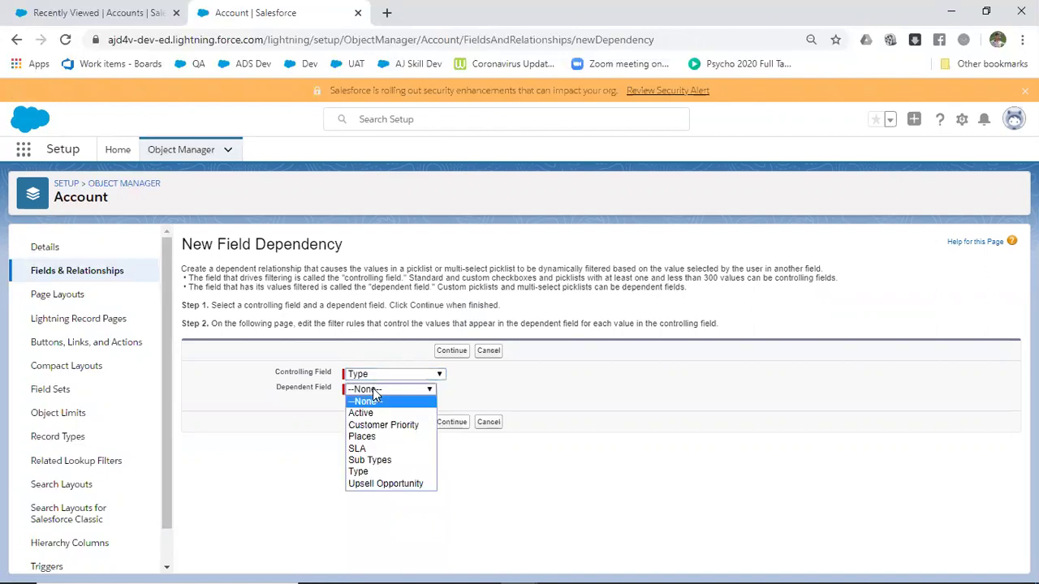
click(371, 460)
click(452, 423)
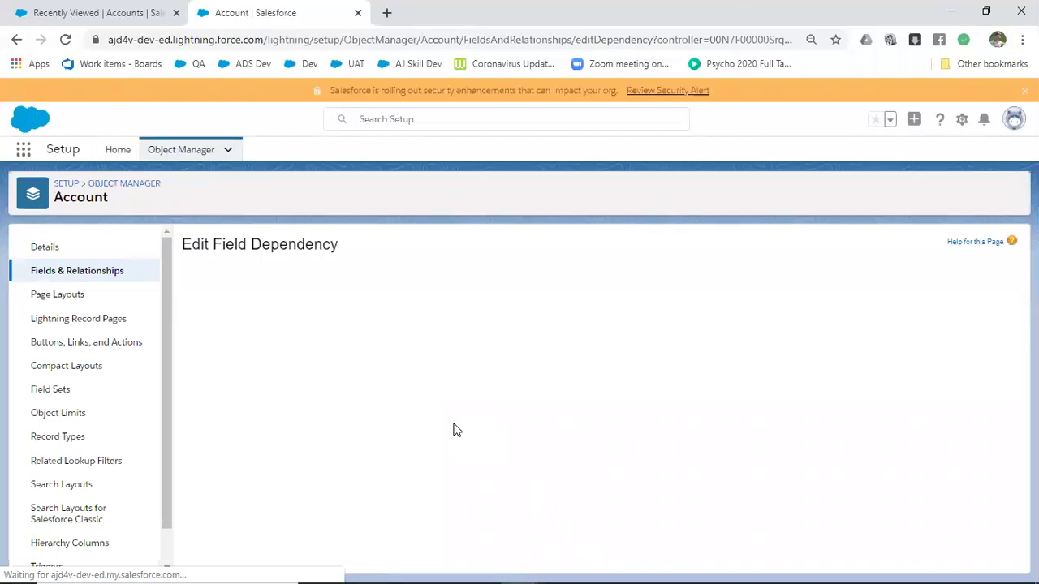
Include the Sub Types values Red, Green and Yellow for the Colors type in the dependency matrix
scroll(454, 430, down, 2)
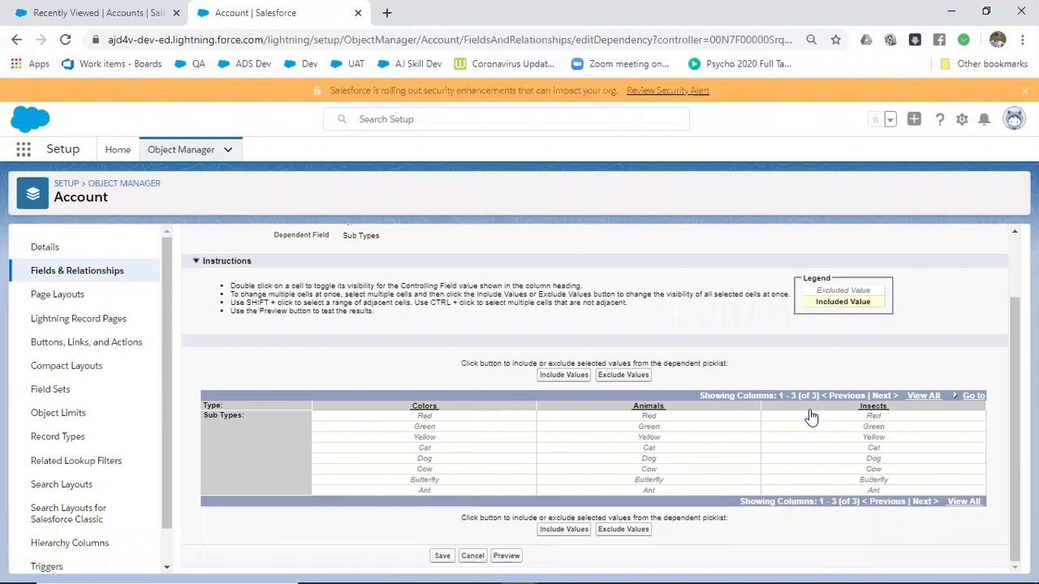
click(437, 420)
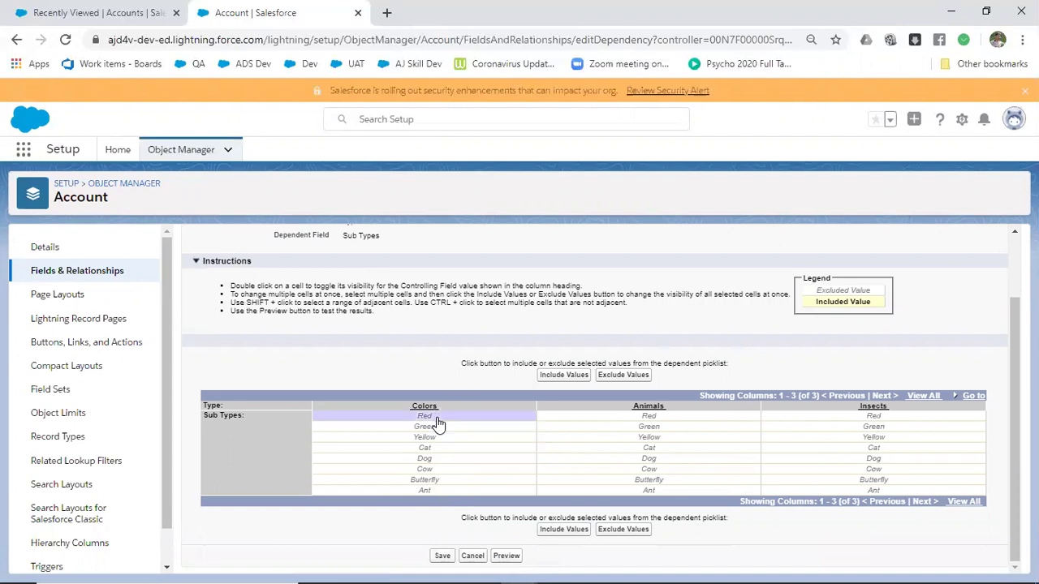
shift+click(437, 427)
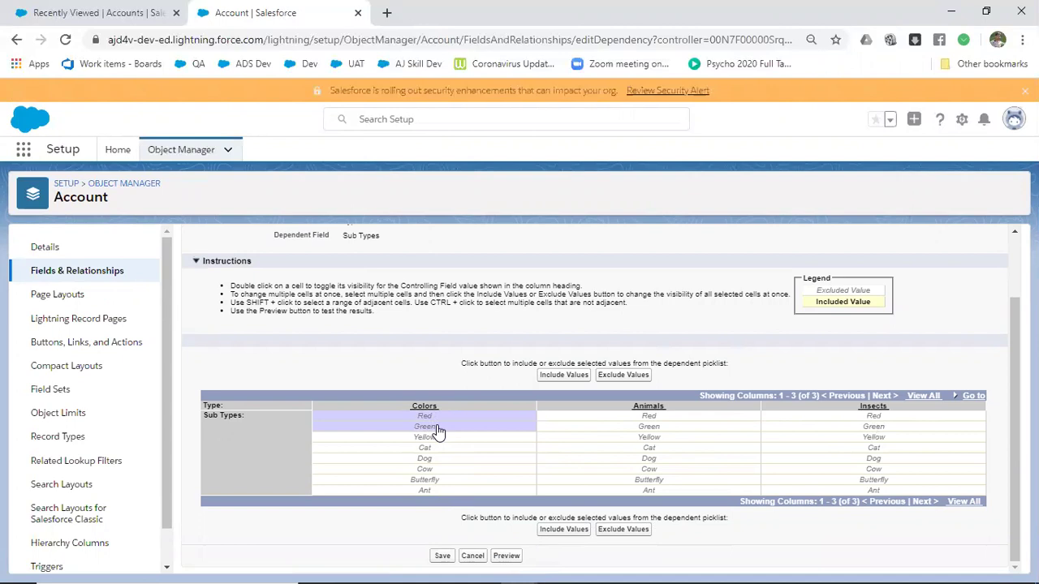
shift+click(440, 442)
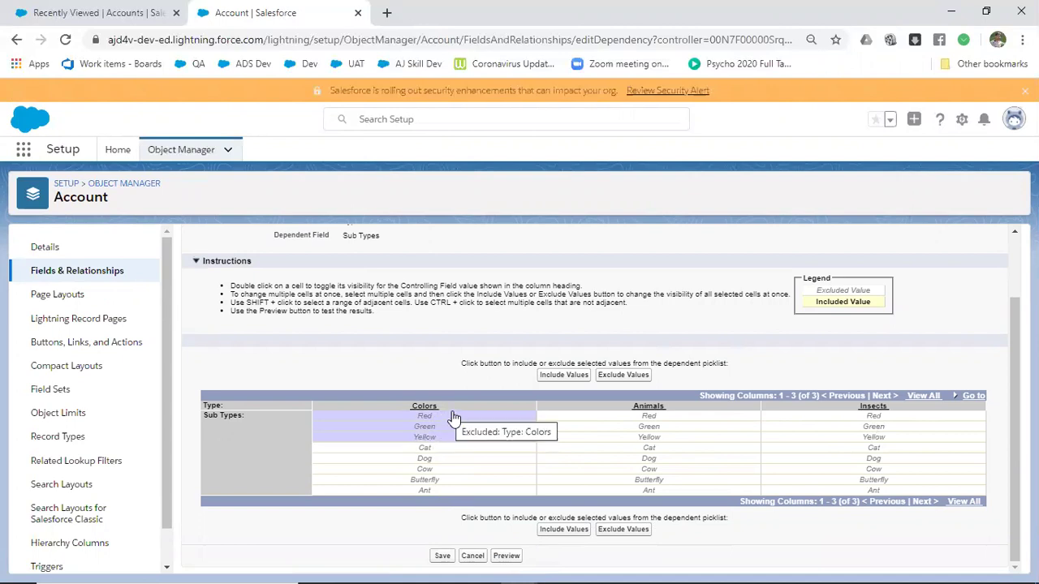
click(562, 378)
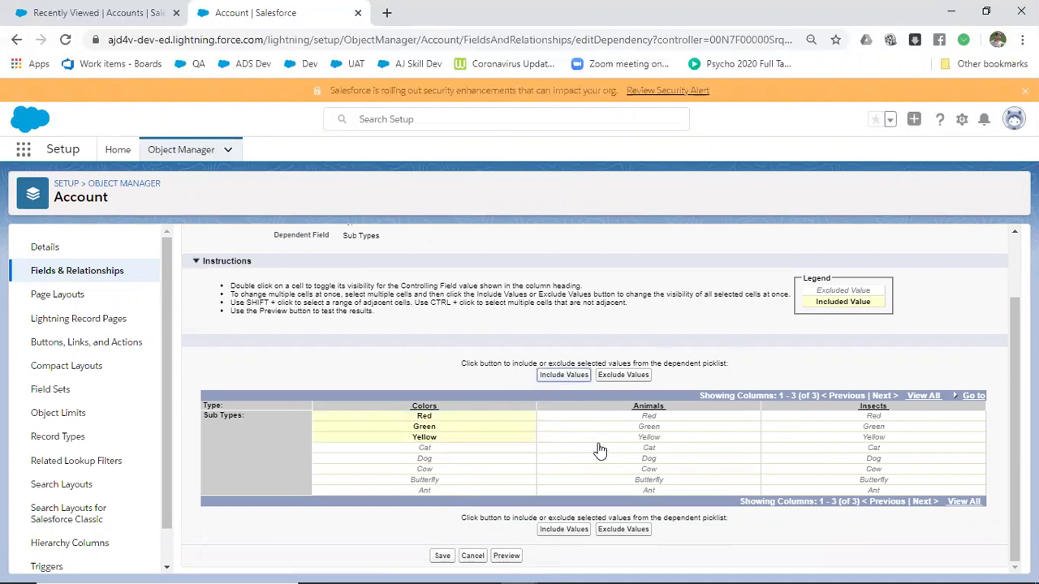
Include the Sub Types values Cat, Dog and Cow for the Animals type
click(659, 450)
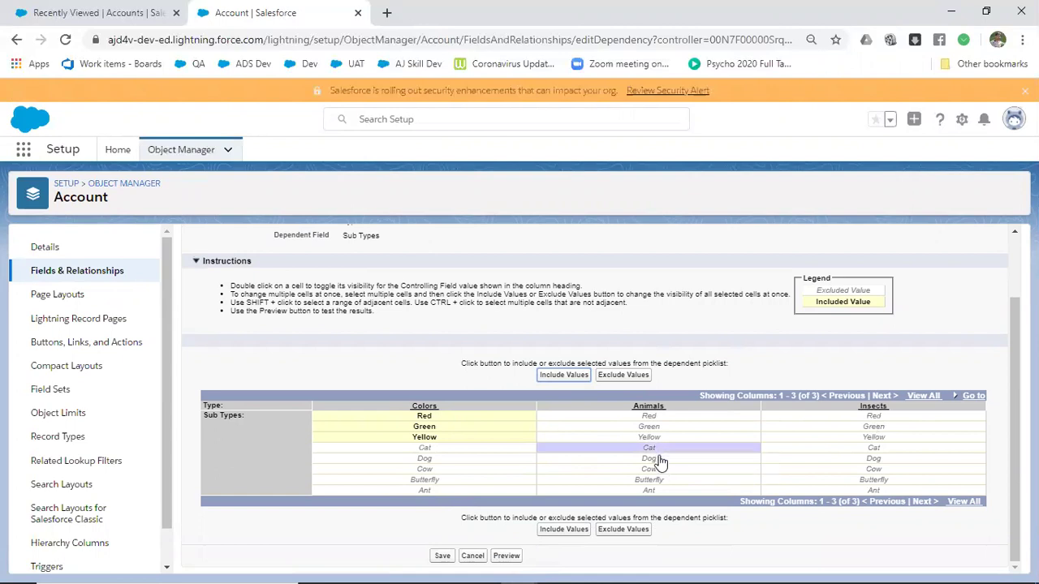
shift+click(658, 459)
shift+click(659, 471)
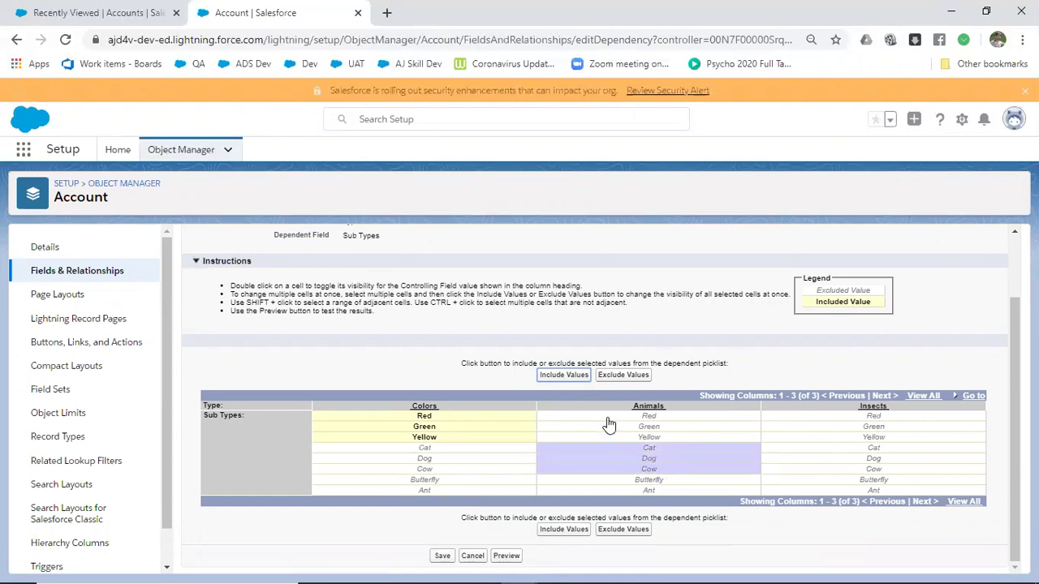
click(572, 377)
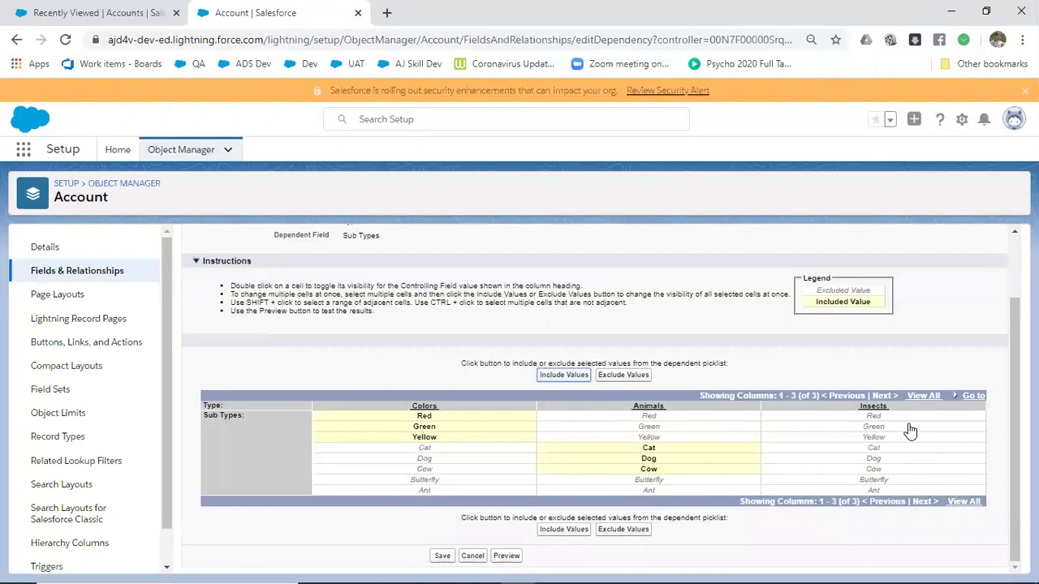
Include the Sub Types values Butterfly and Ant for the Insects type
click(887, 483)
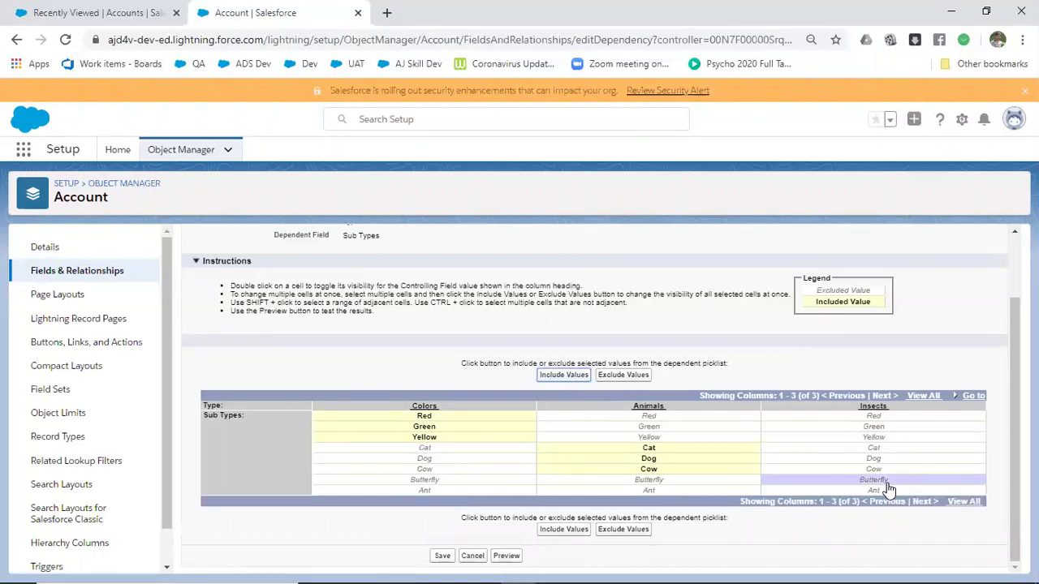
shift+click(887, 492)
click(578, 378)
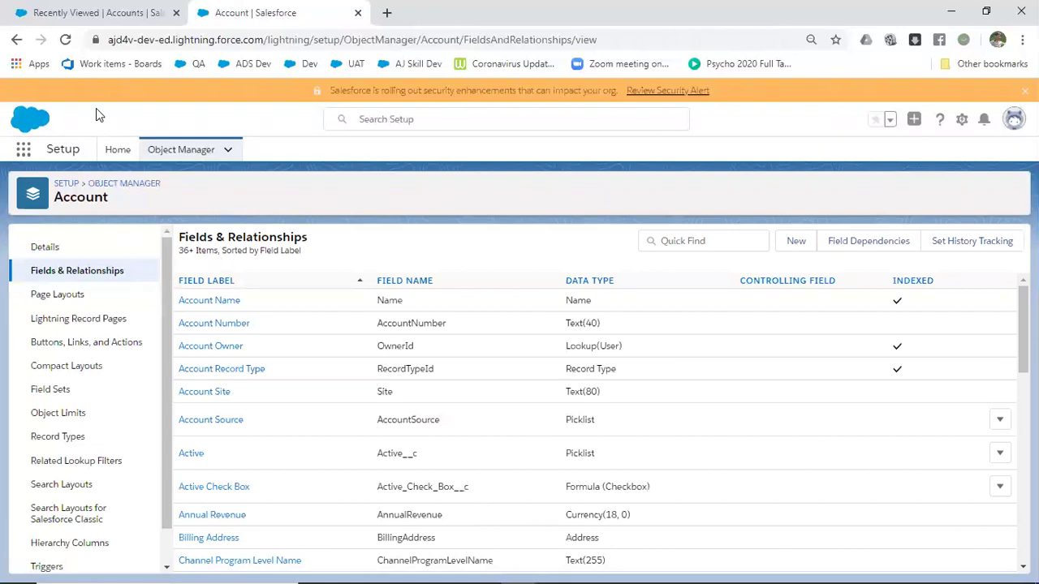
Return to the Accounts list and start a new account with the Individual Account record type
click(78, 11)
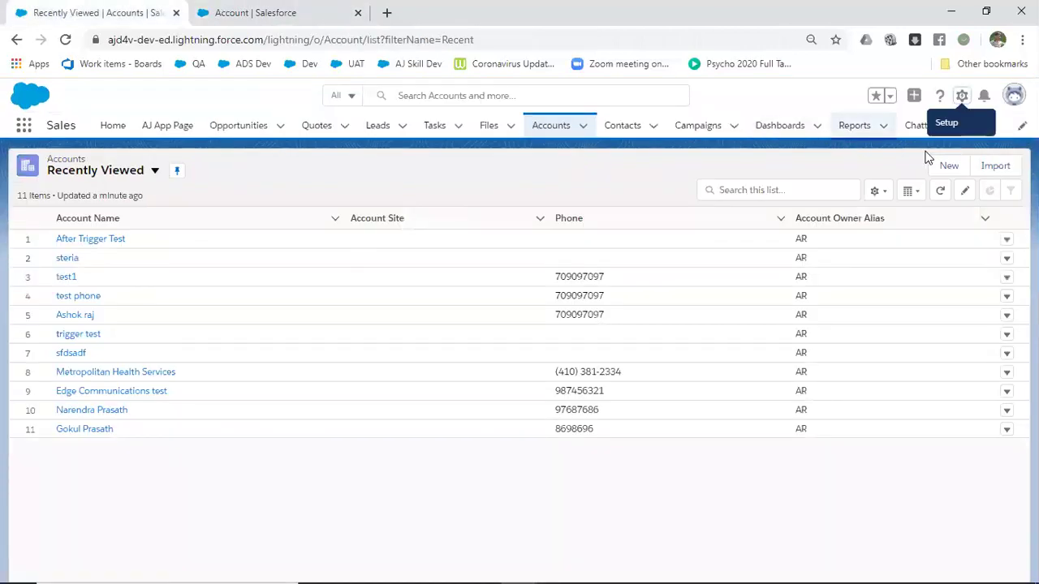
click(947, 166)
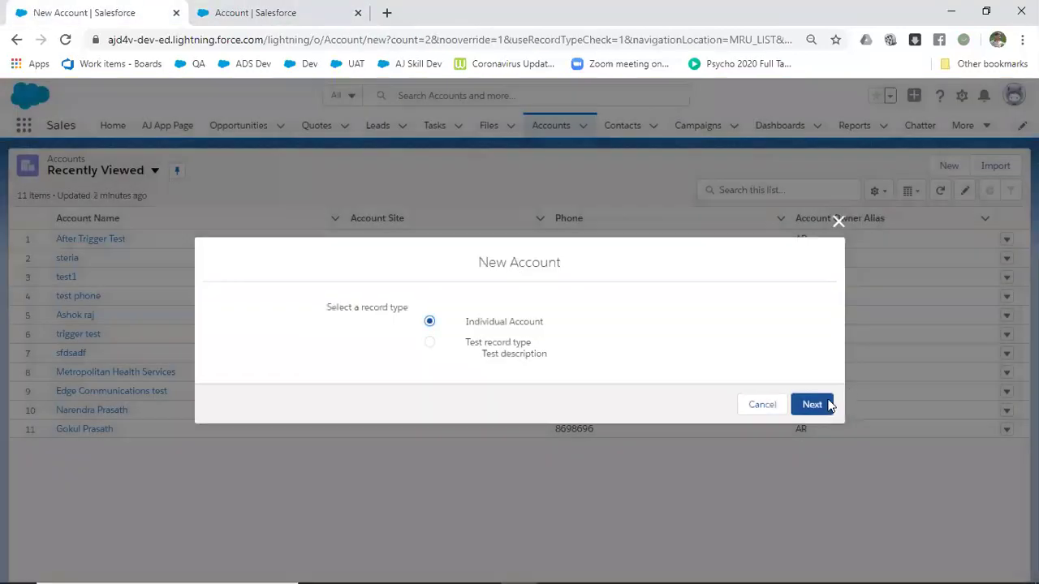
click(815, 405)
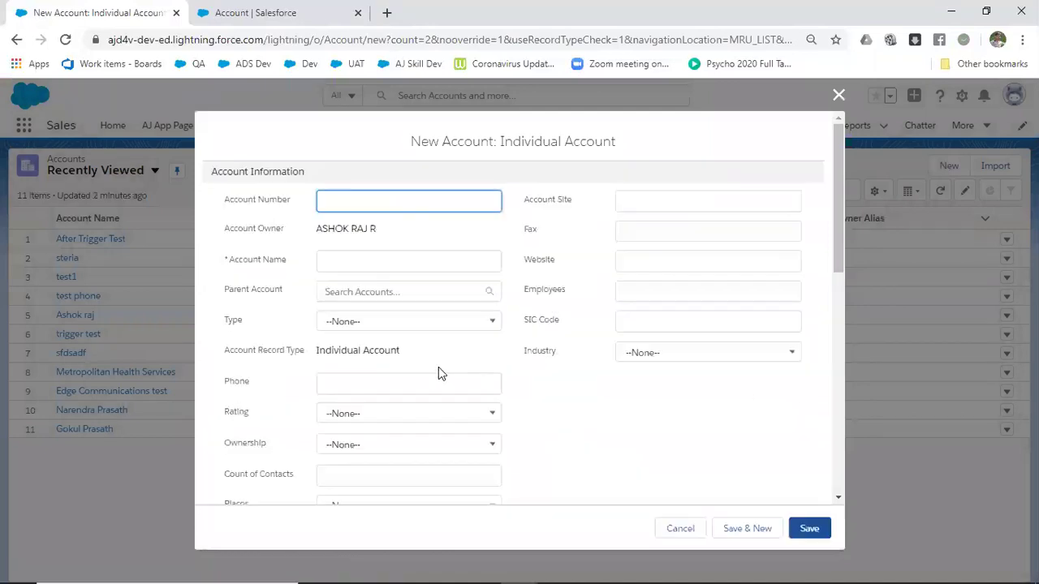
Select Colors as the custom Type and check which Sub Types values the field dependency offers
scroll(438, 367, down, 7)
scroll(441, 367, up, 2)
scroll(441, 366, up, 3)
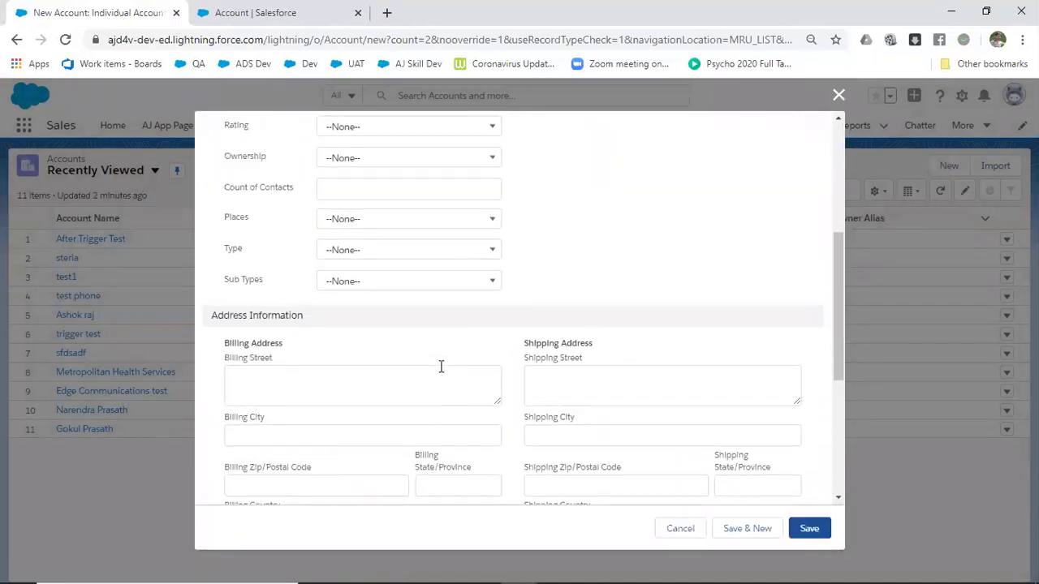
click(409, 335)
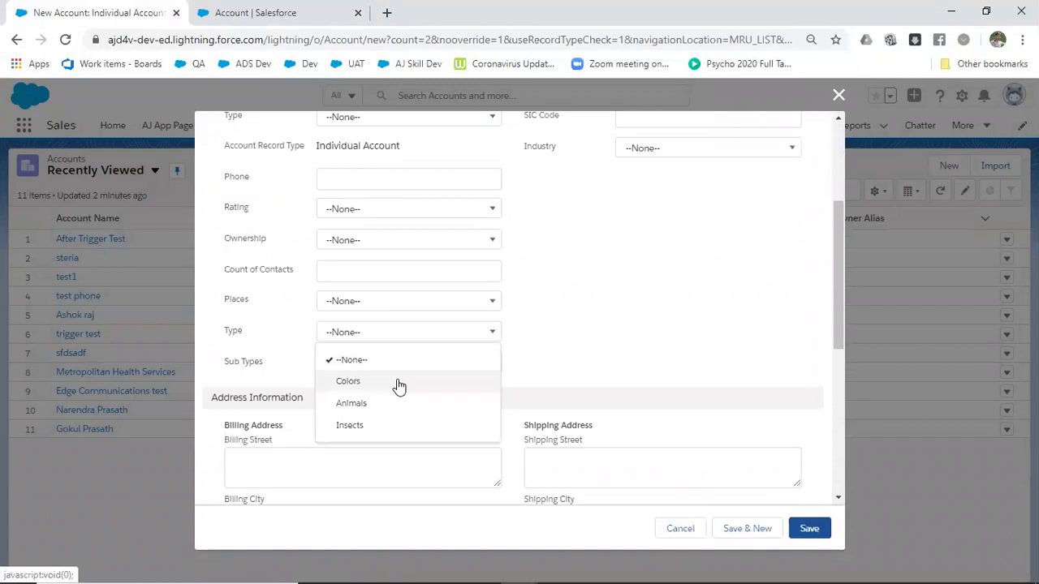
click(399, 383)
click(394, 371)
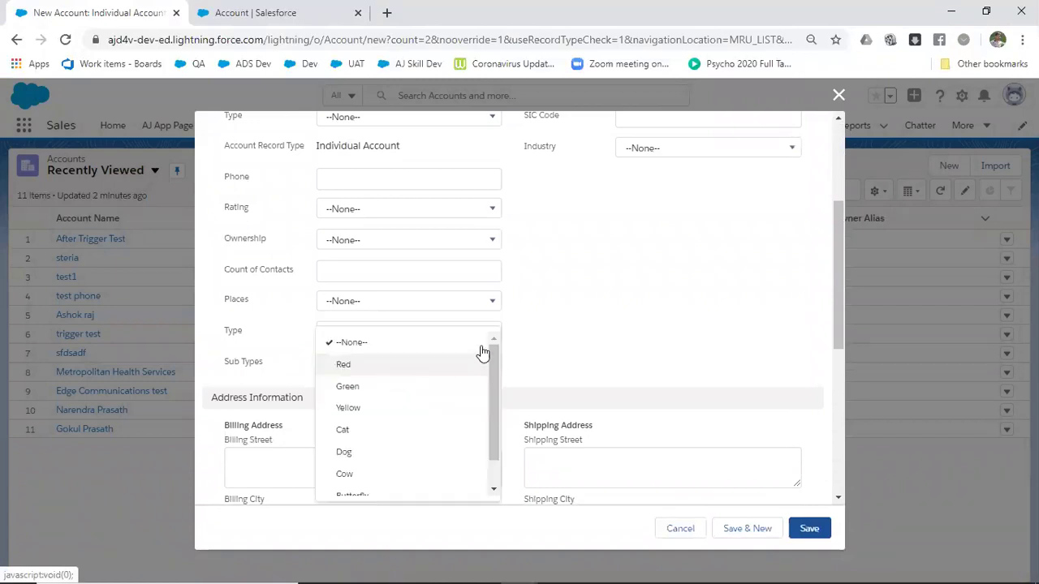
Discard the open account form and start a fresh new account with the Individual Account record type
click(554, 349)
click(840, 93)
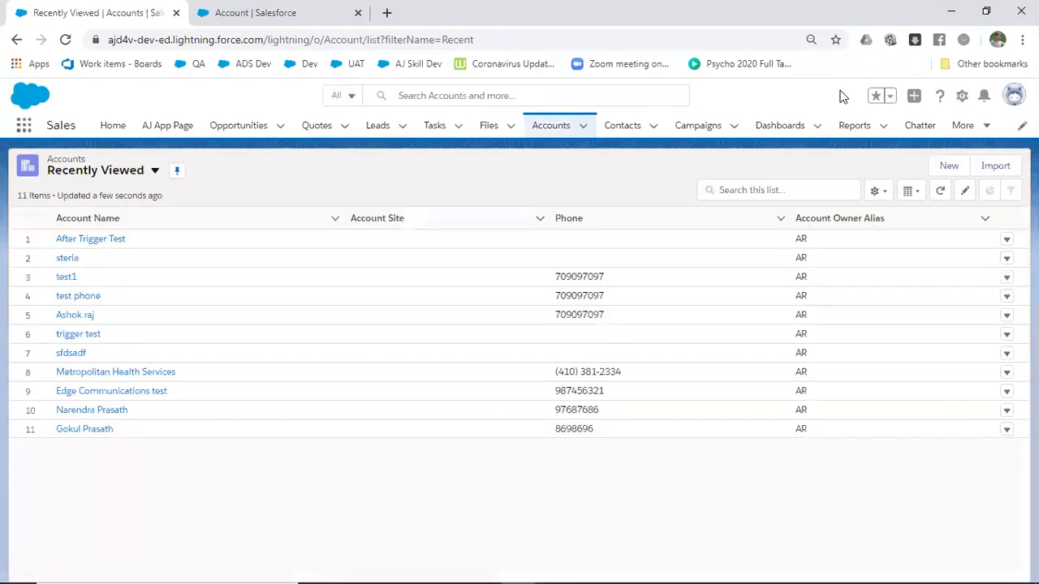
click(954, 166)
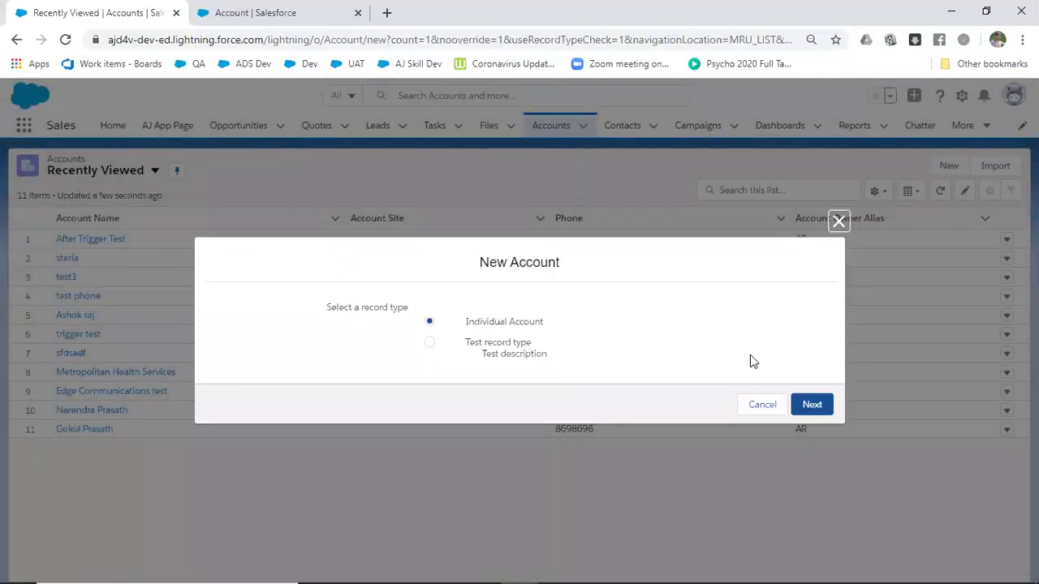
click(809, 404)
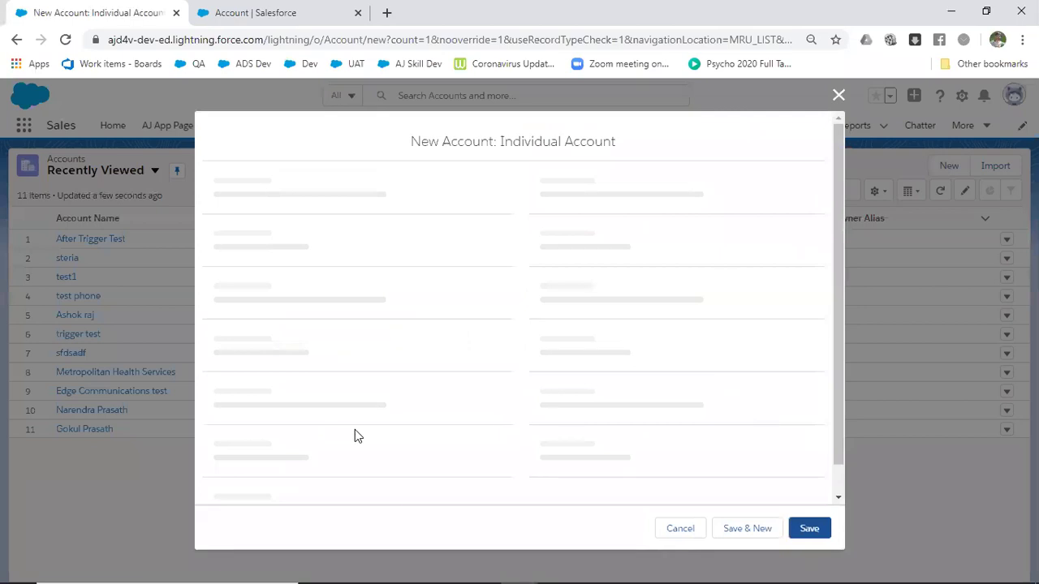
Set the custom Type field to Colors and check which Sub Types values are offered
scroll(354, 437, down, 3)
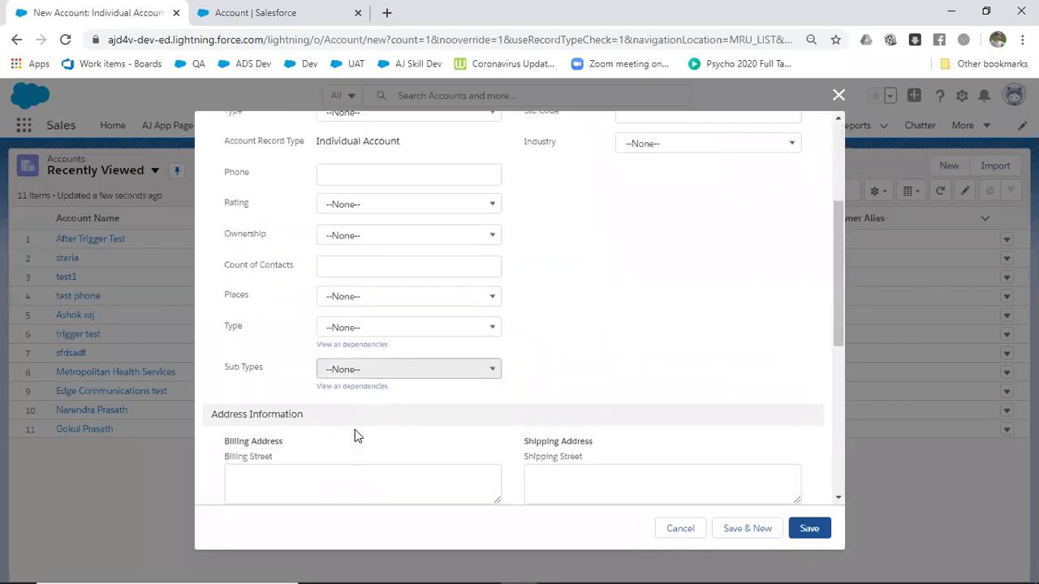
click(397, 273)
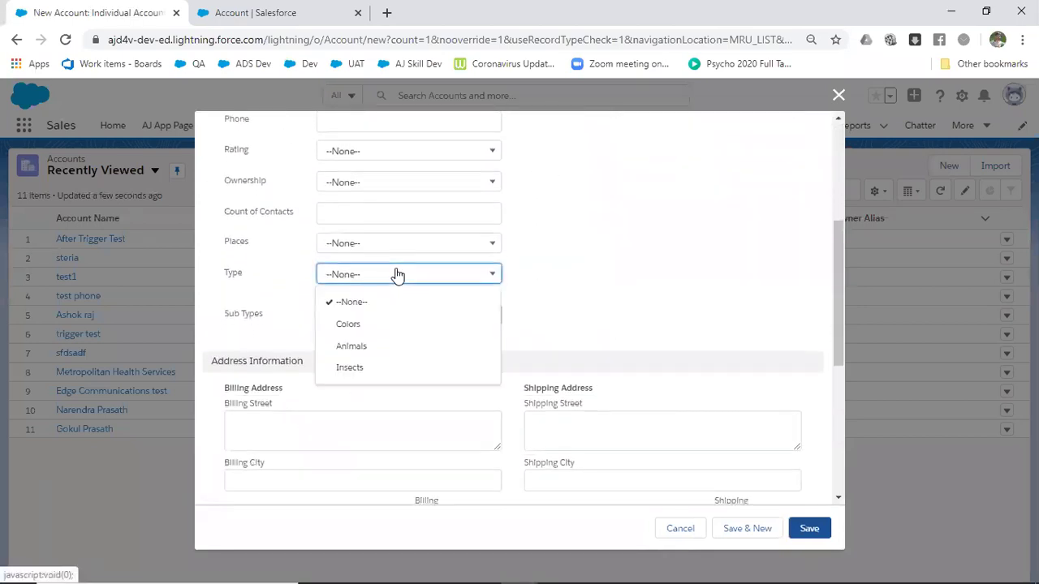
click(383, 325)
click(383, 322)
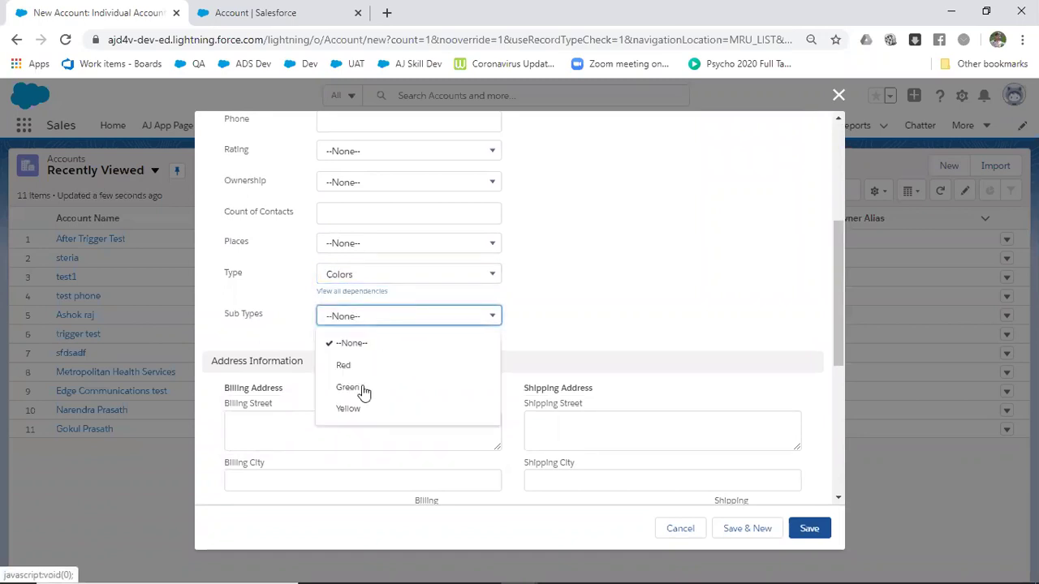
Change the custom Type to Animals and check the Sub Types values available for it
click(379, 271)
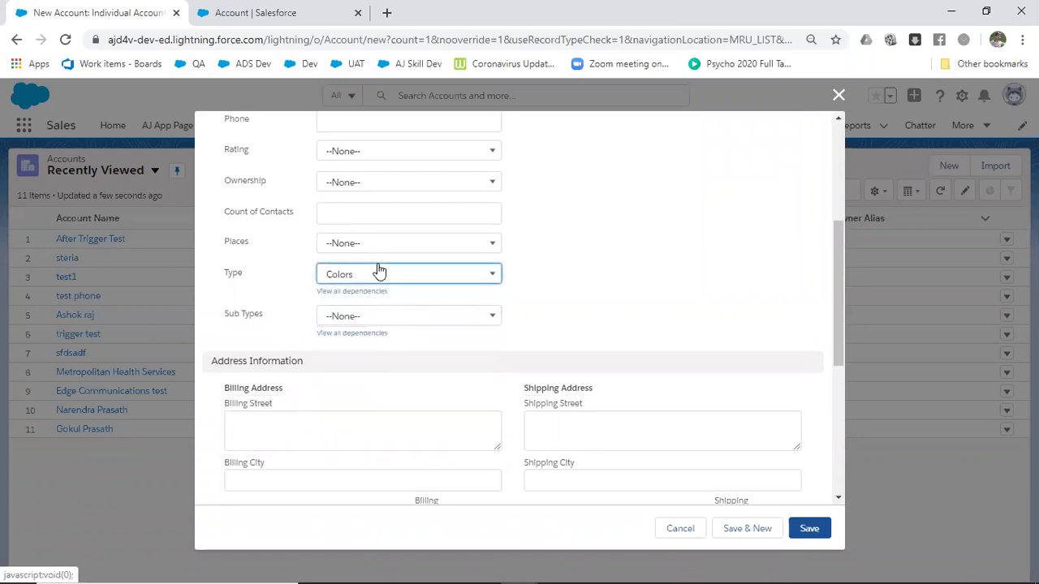
click(378, 271)
click(362, 352)
click(367, 321)
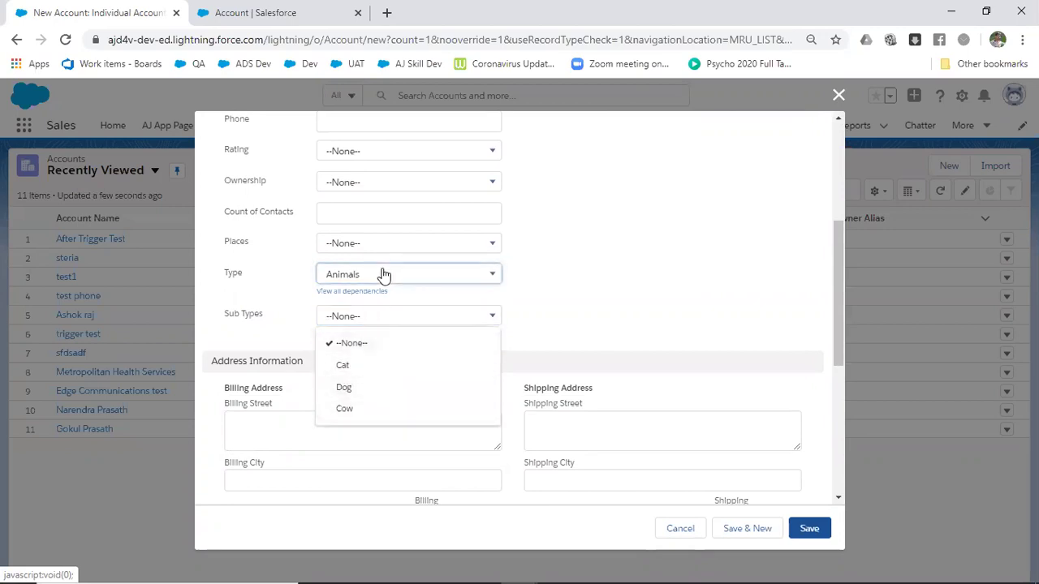
Change the custom Type to Insects, check its available Sub Types values, and close the new account form without saving
click(384, 276)
click(364, 370)
click(370, 319)
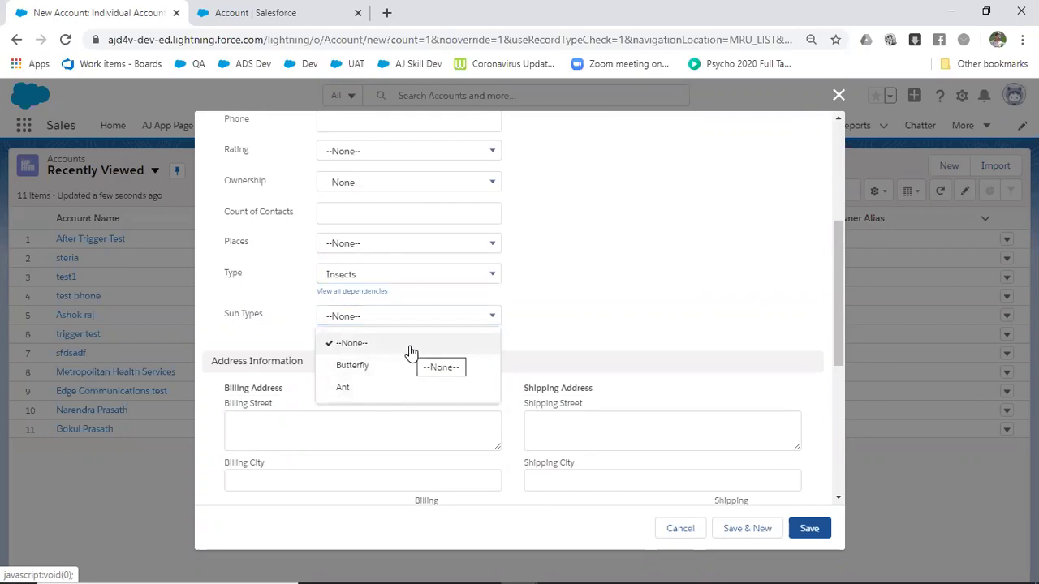
click(839, 97)
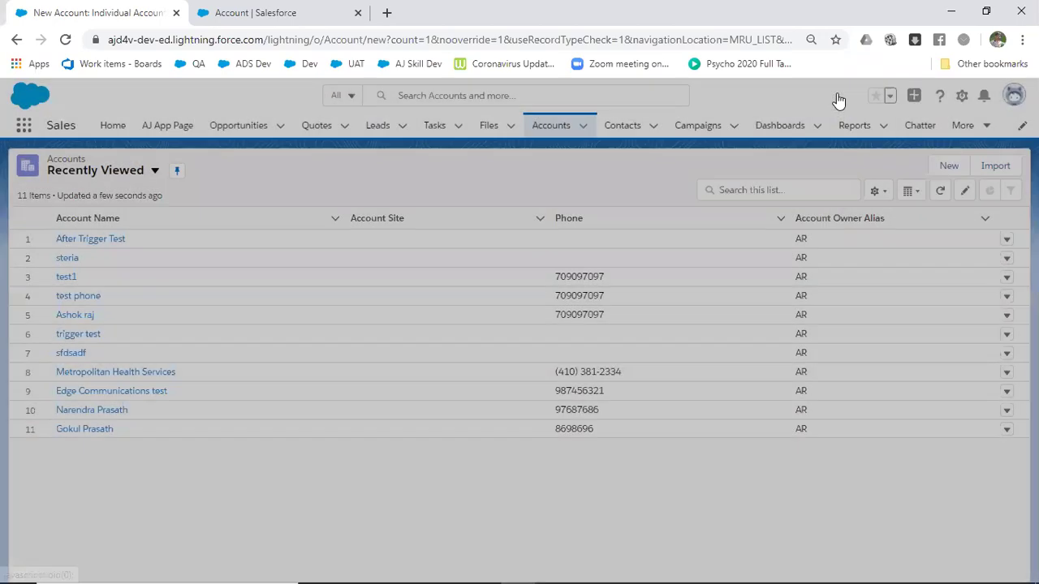